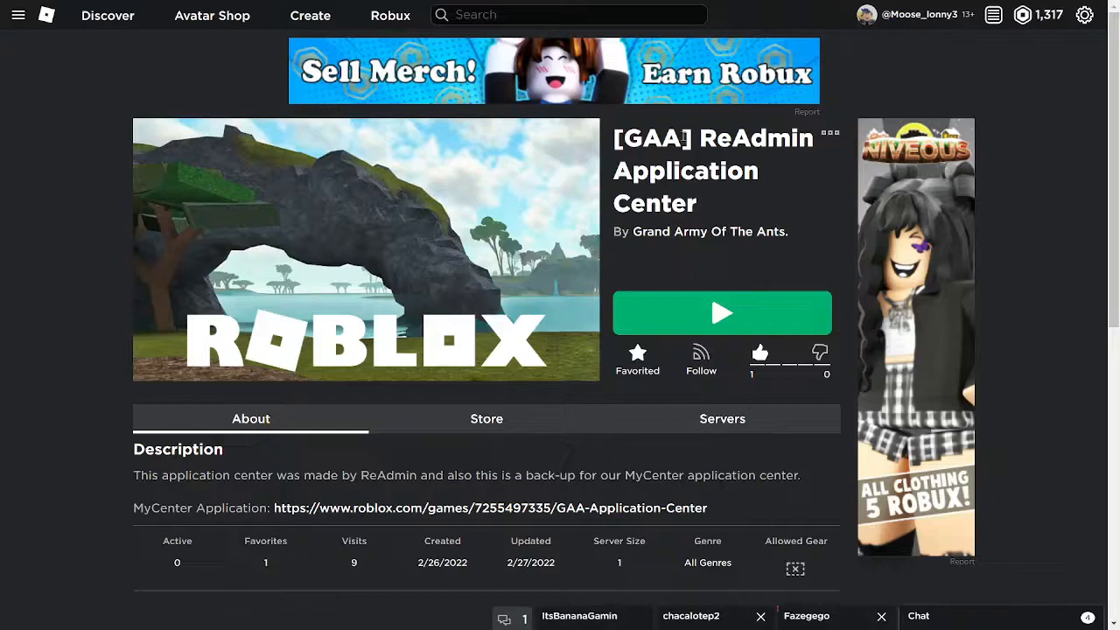
# Select the [GAA] ReAdmin Application Center title text and clear the selection.
pyautogui.moveTo(604, 142); pyautogui.dragTo(803, 205)
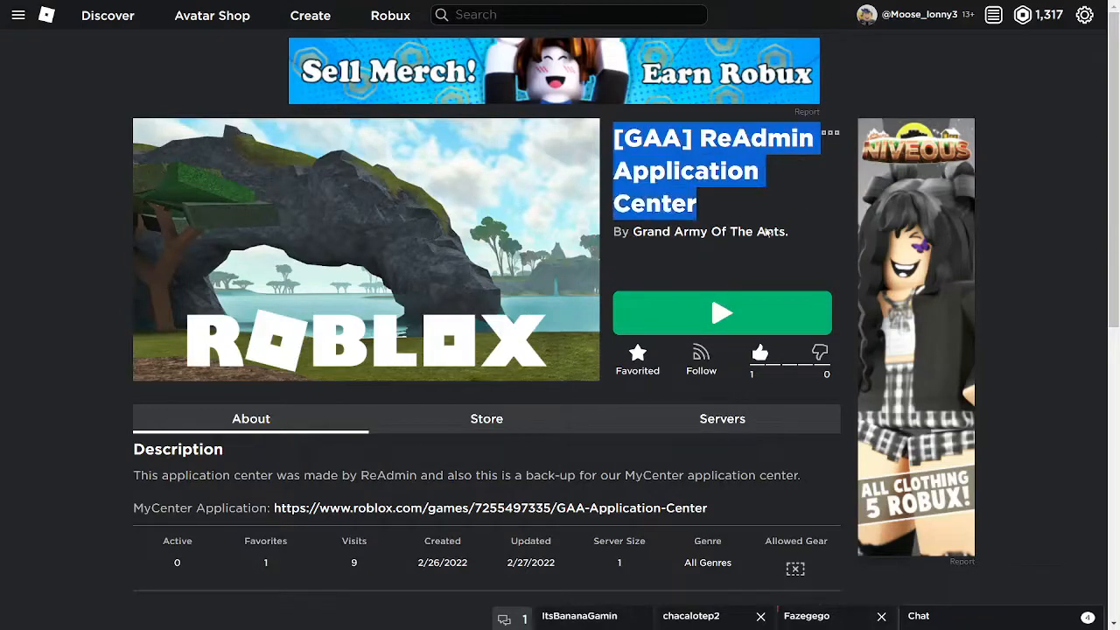
pyautogui.click(706, 202)
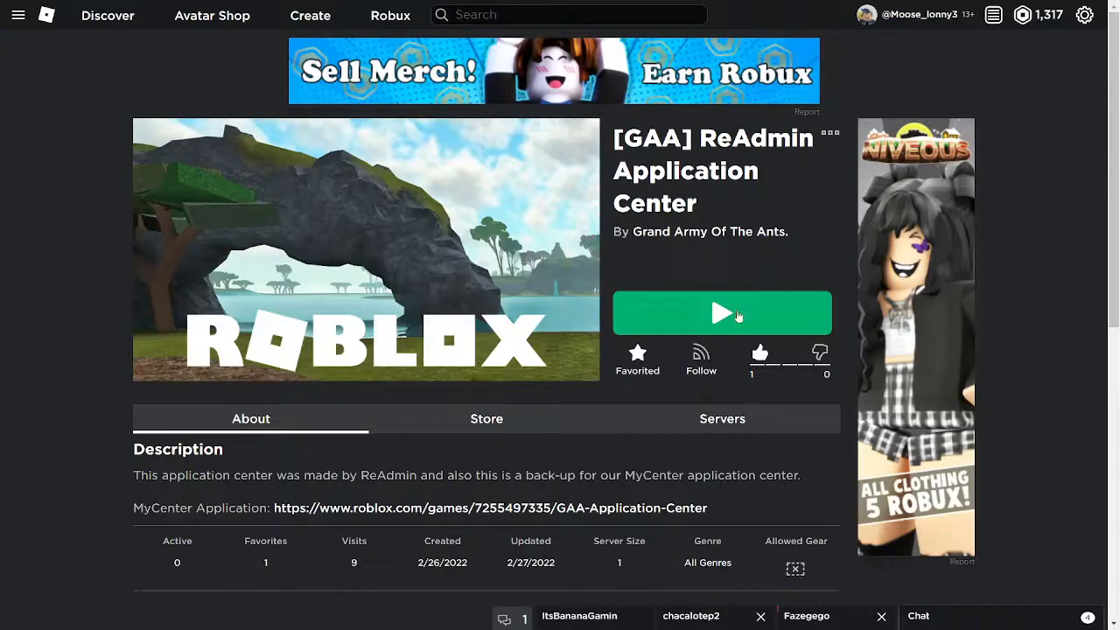
pyautogui.click(729, 313)
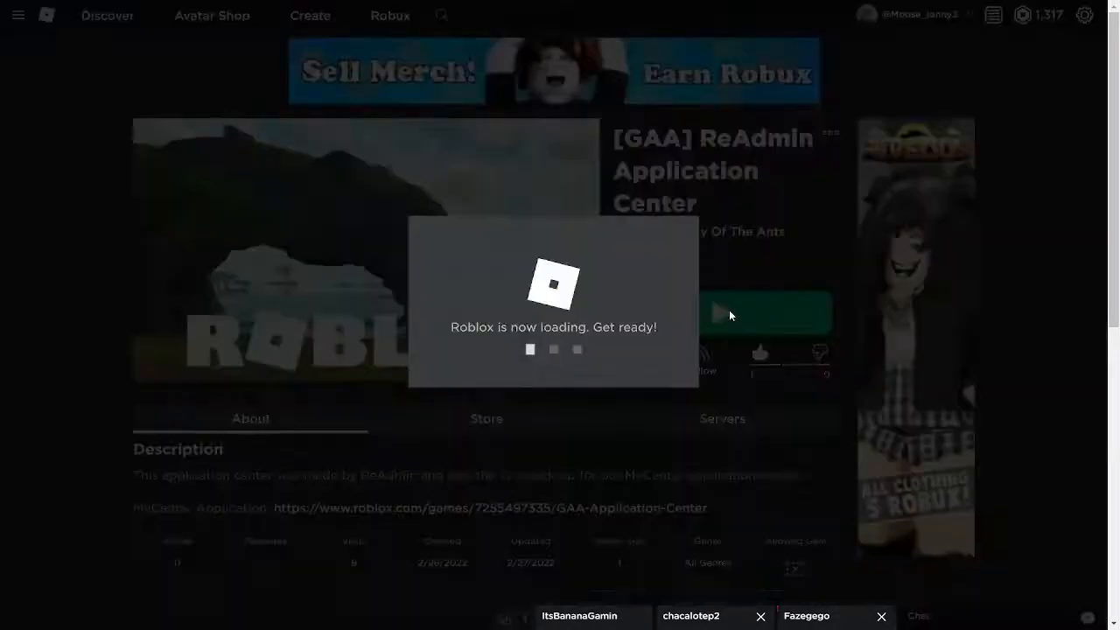
pyautogui.click(680, 112)
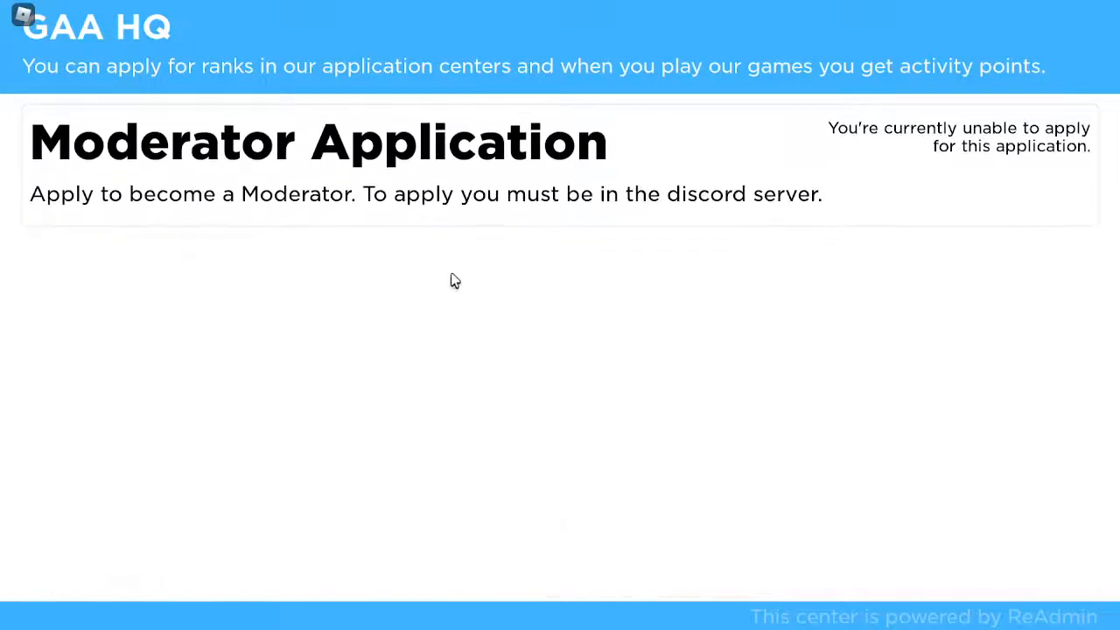
pyautogui.scroll(5, 1056, 220)
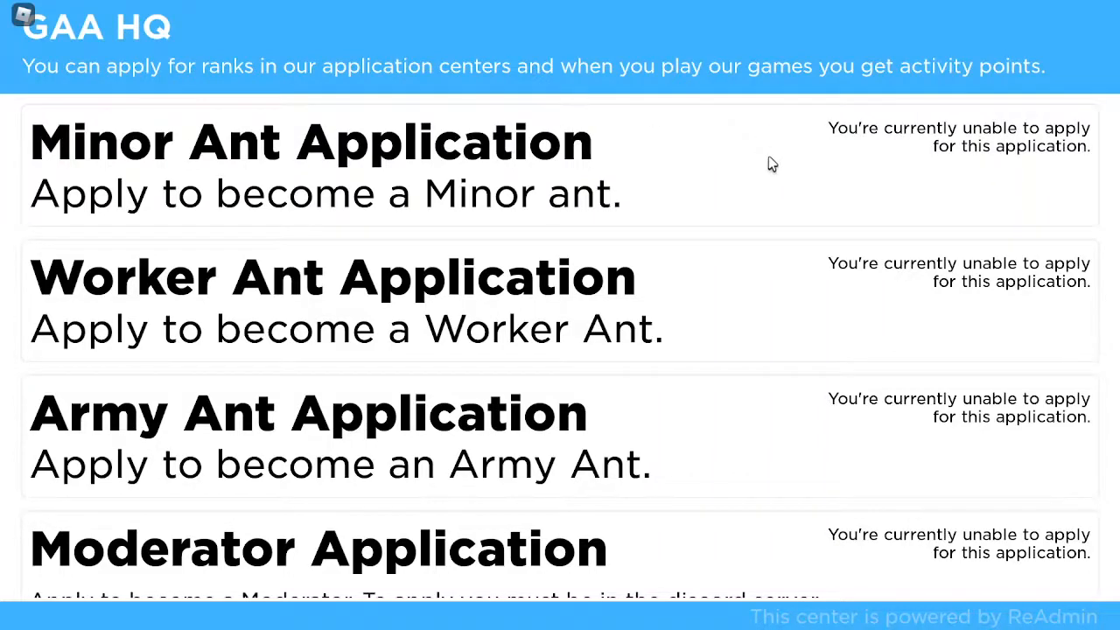
pyautogui.hotkey('alt', 'F4')
# Leave the experience, follow the description link to [GAA] Application Center and launch it in Roblox.
pyautogui.press('Return')
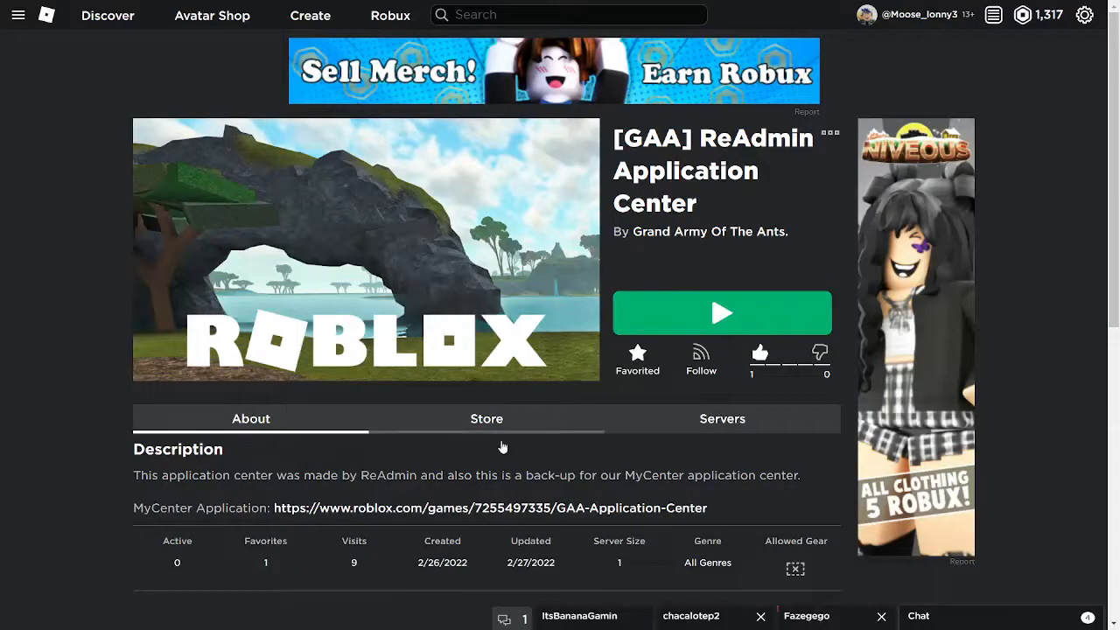
pyautogui.click(441, 508)
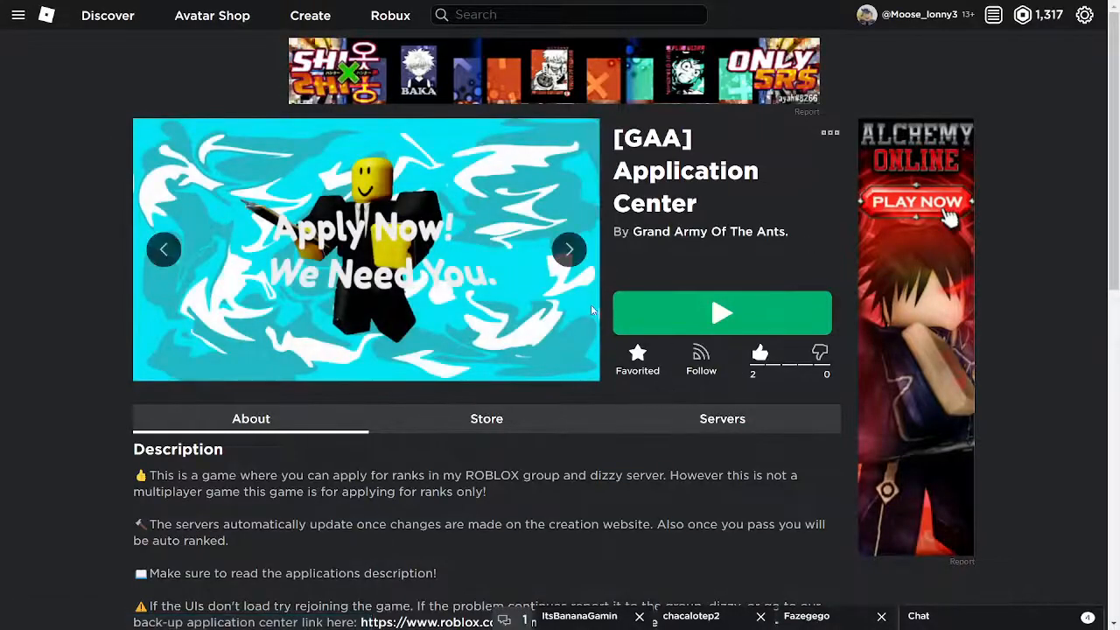
pyautogui.click(569, 250)
pyautogui.click(722, 313)
pyautogui.click(616, 111)
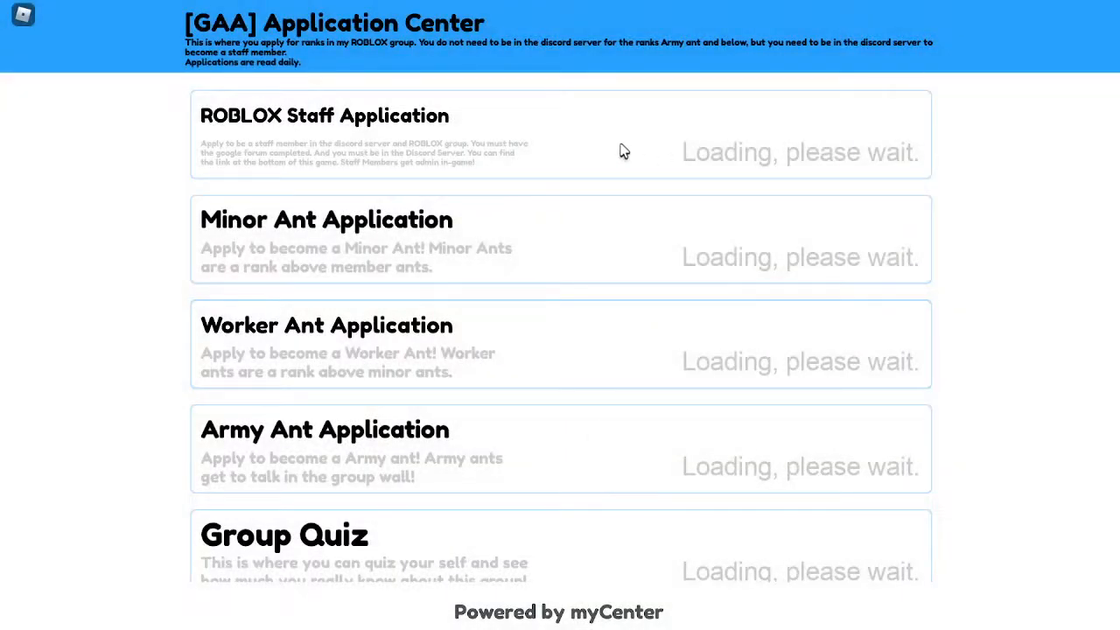
pyautogui.scroll(-3, 795, 175)
pyautogui.scroll(-2, 801, 192)
pyautogui.scroll(-2, 806, 207)
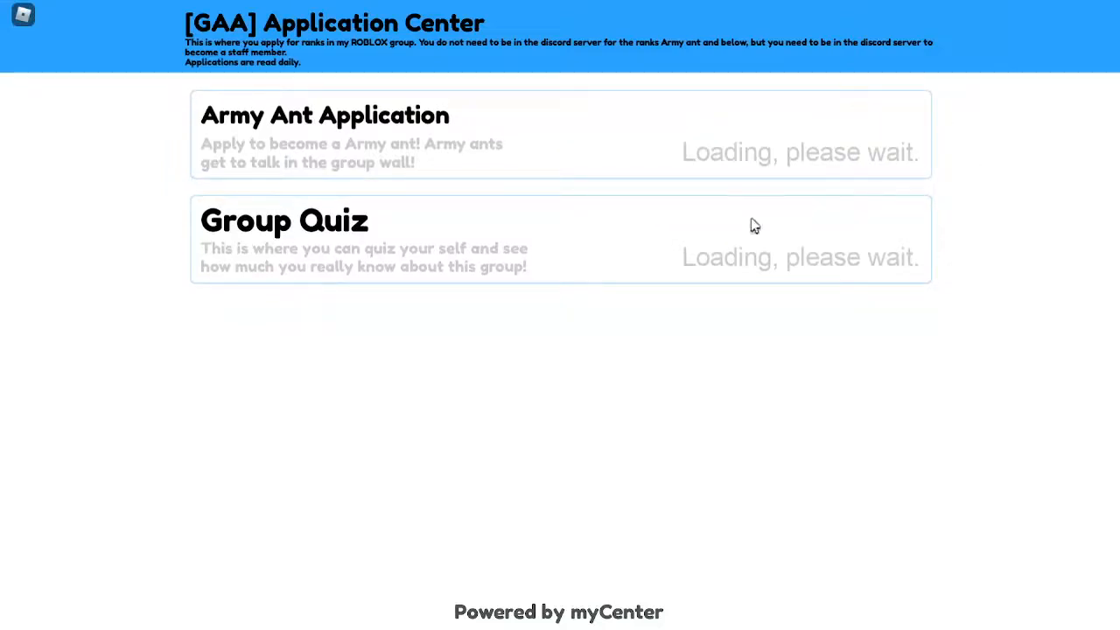
pyautogui.scroll(-2, 689, 235)
pyautogui.scroll(-1, 665, 254)
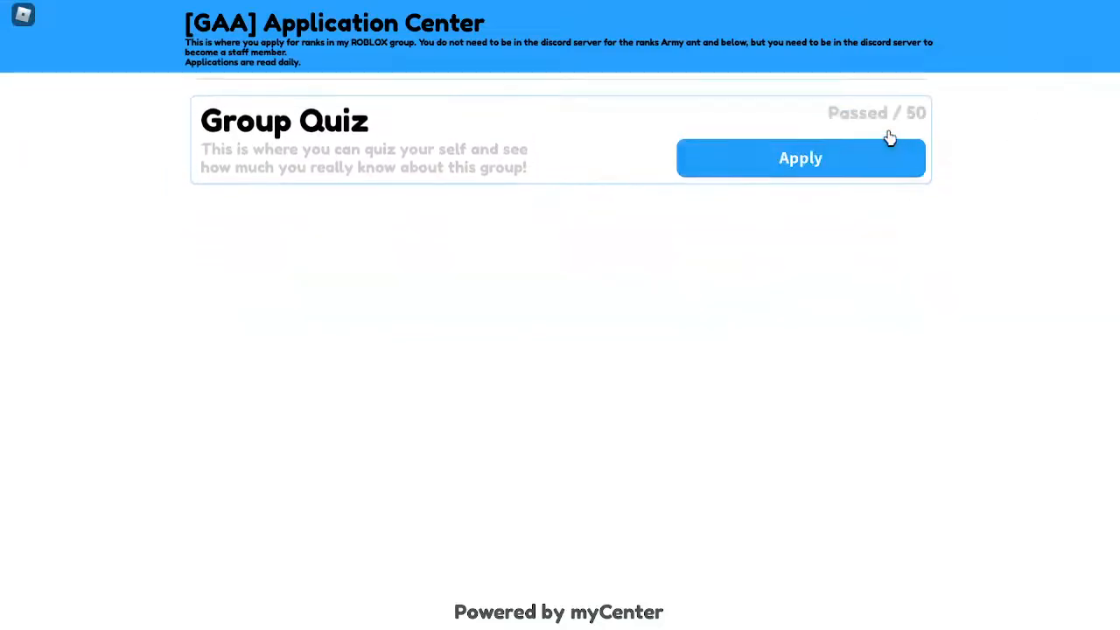
pyautogui.scroll(3, 889, 137)
pyautogui.scroll(2, 884, 140)
pyautogui.scroll(-1, 831, 428)
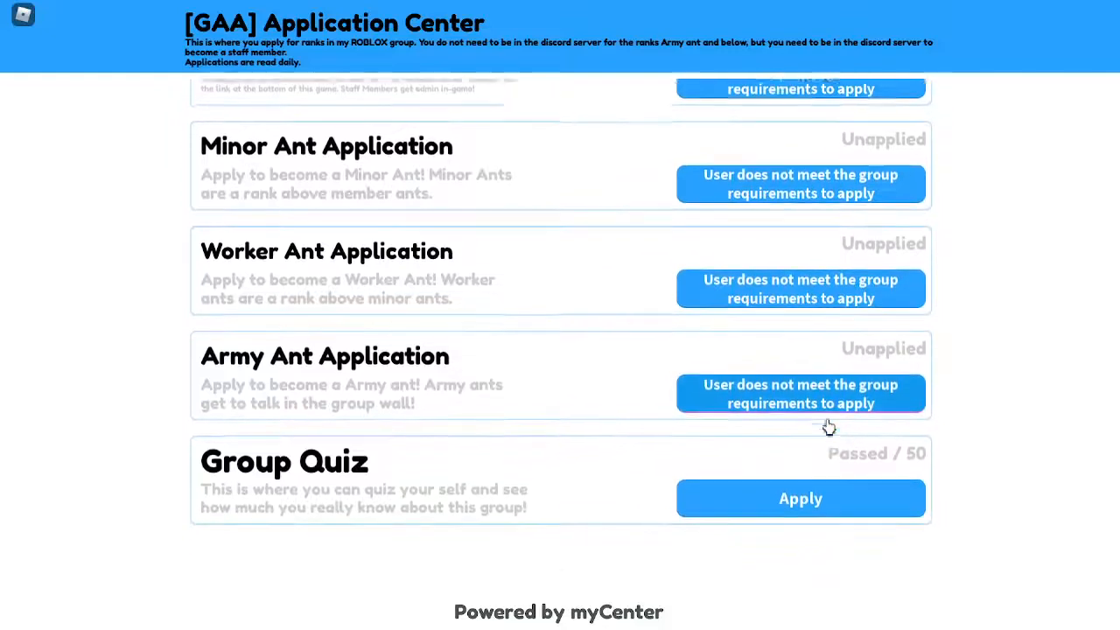
pyautogui.scroll(-1, 830, 428)
pyautogui.scroll(2, 770, 463)
# Apply for the Group Quiz and answer the group owner question.
pyautogui.click(801, 523)
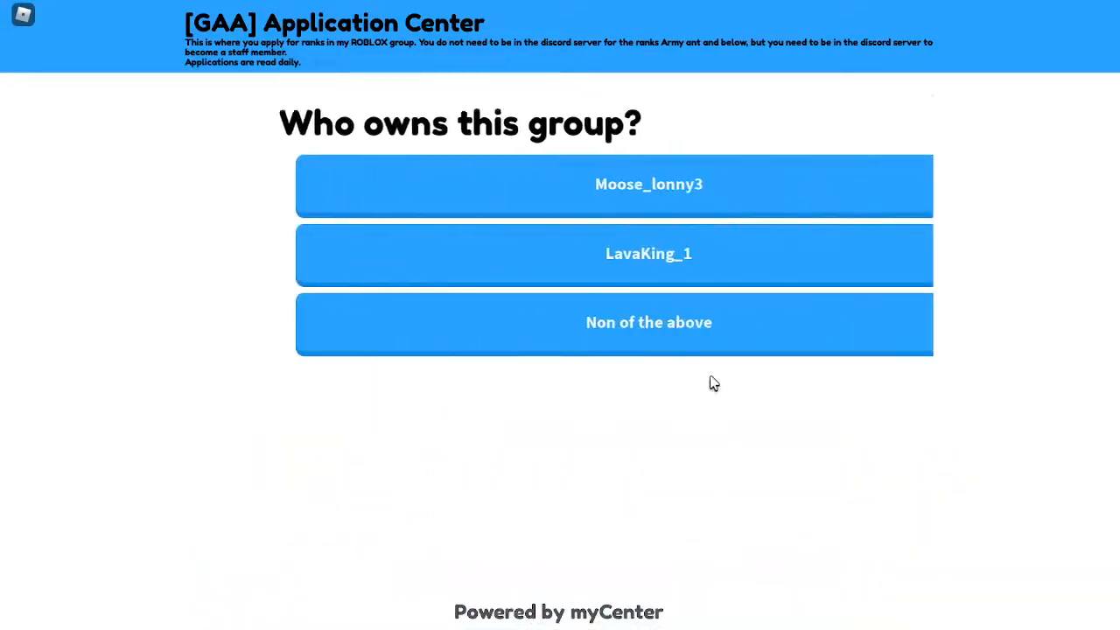
pyautogui.click(525, 185)
pyautogui.click(578, 188)
pyautogui.click(721, 554)
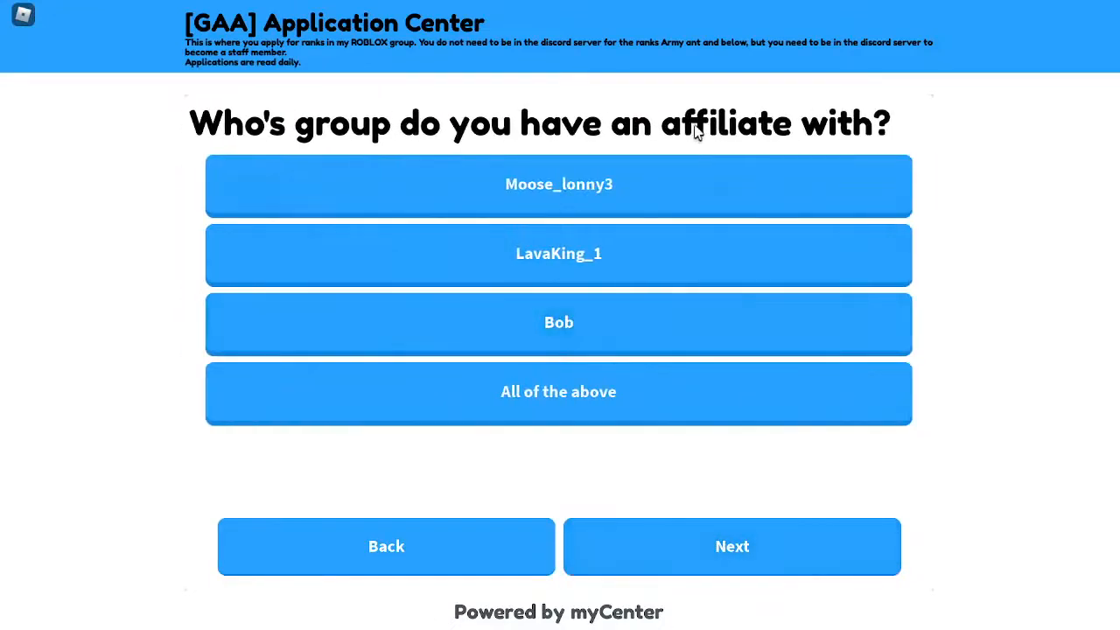
# Answer the lead dev and admin abuse questions and submit the quiz, auto-graded passed at 100%.
pyautogui.click(748, 560)
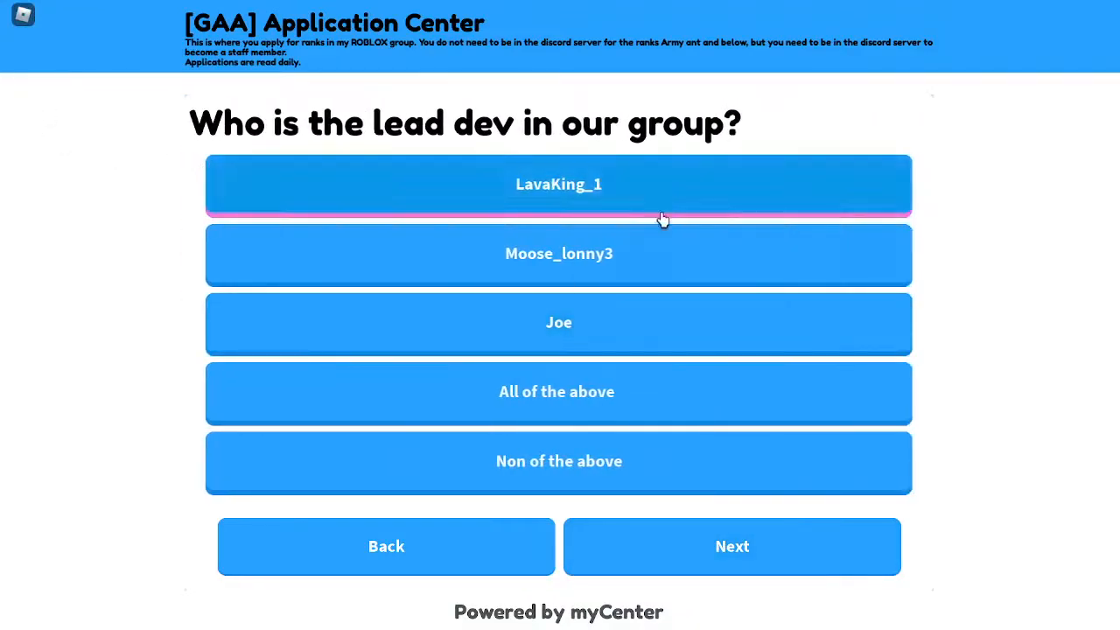
pyautogui.click(708, 197)
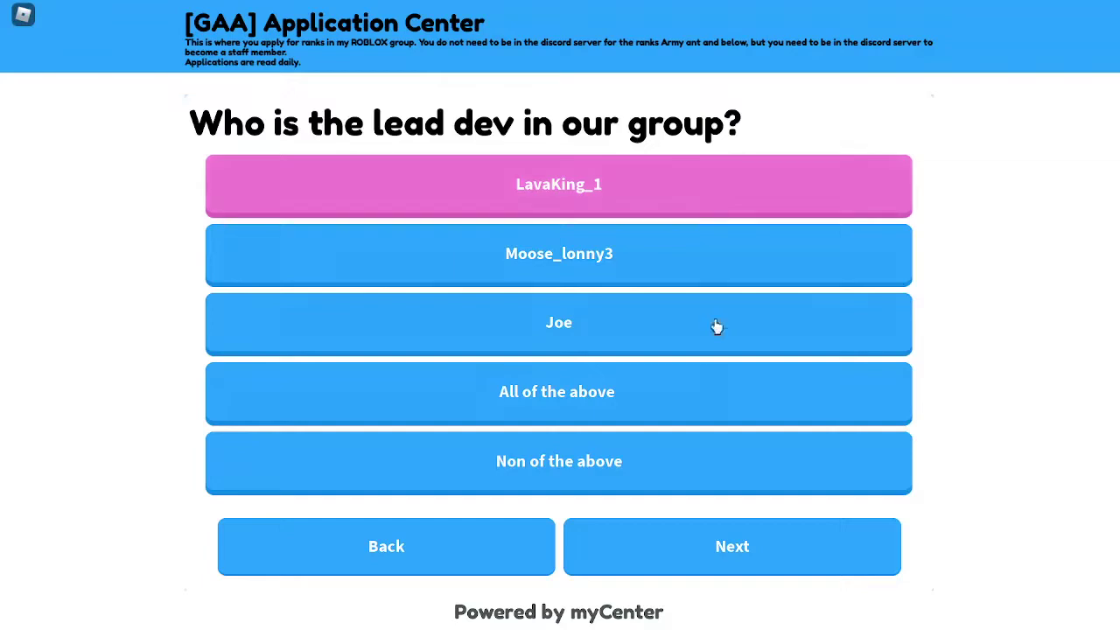
pyautogui.click(719, 552)
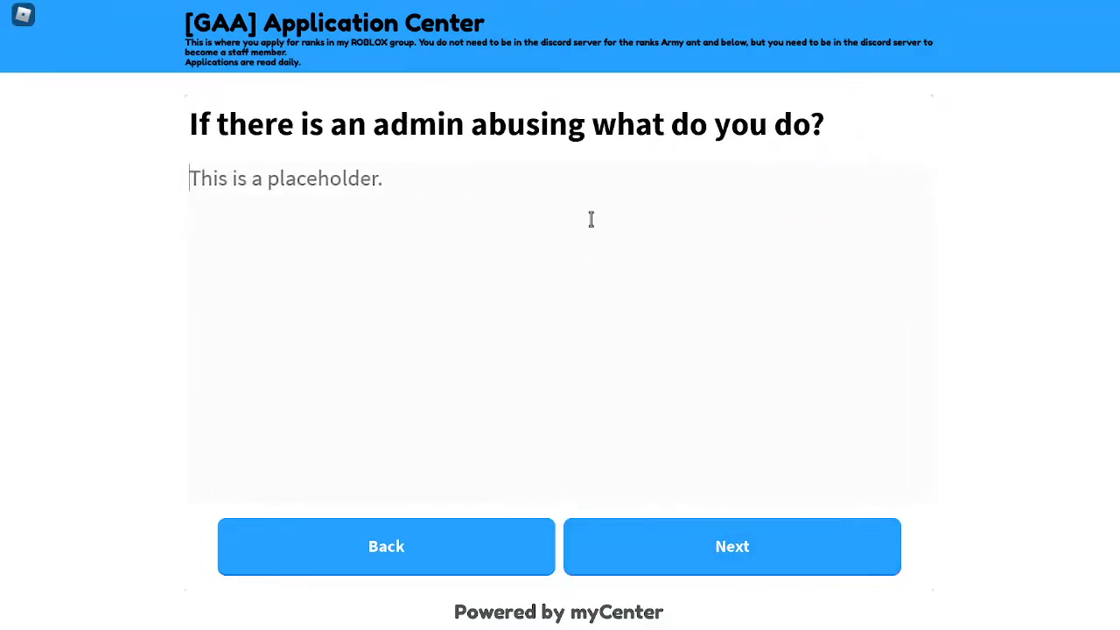
pyautogui.write('Report them to the roblox group')
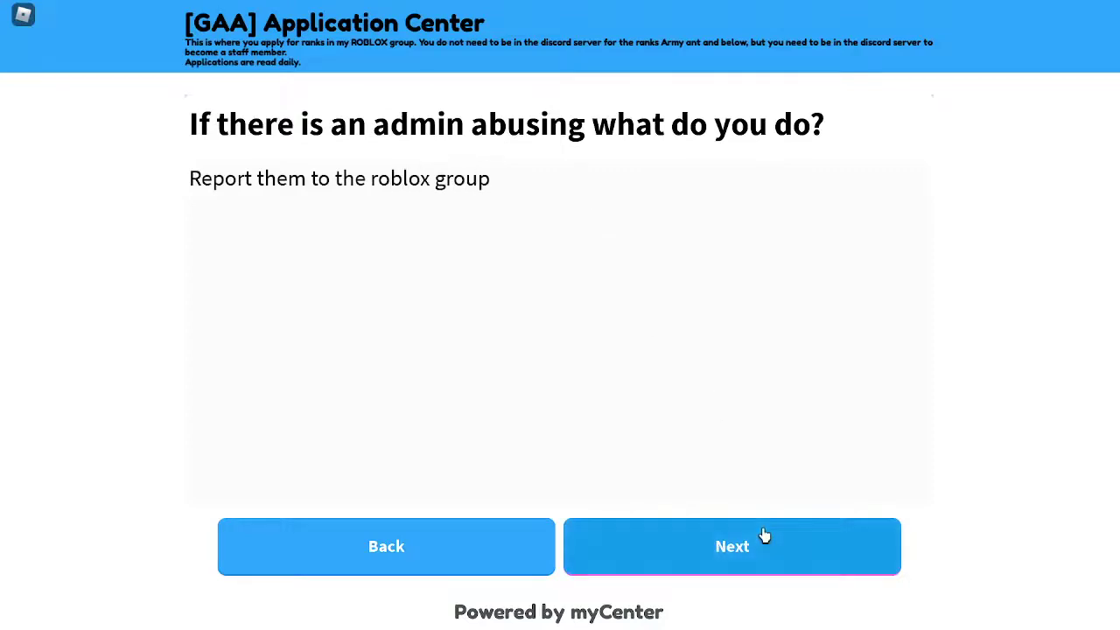
pyautogui.click(763, 542)
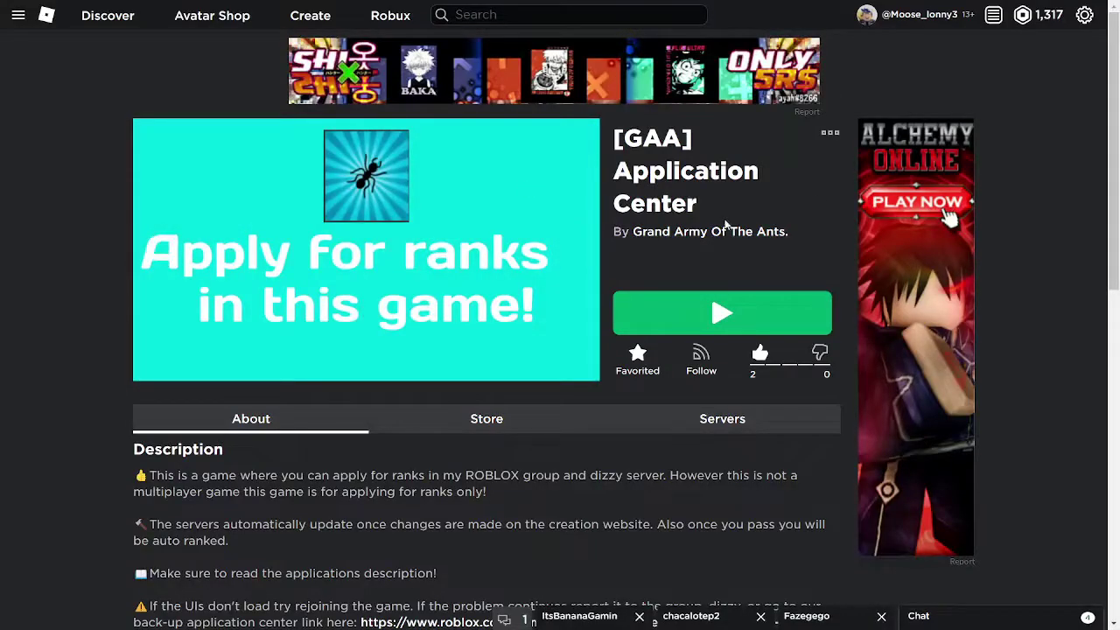
# Go to the Grand Army Of The Ants. group page from the creator link.
pyautogui.click(727, 231)
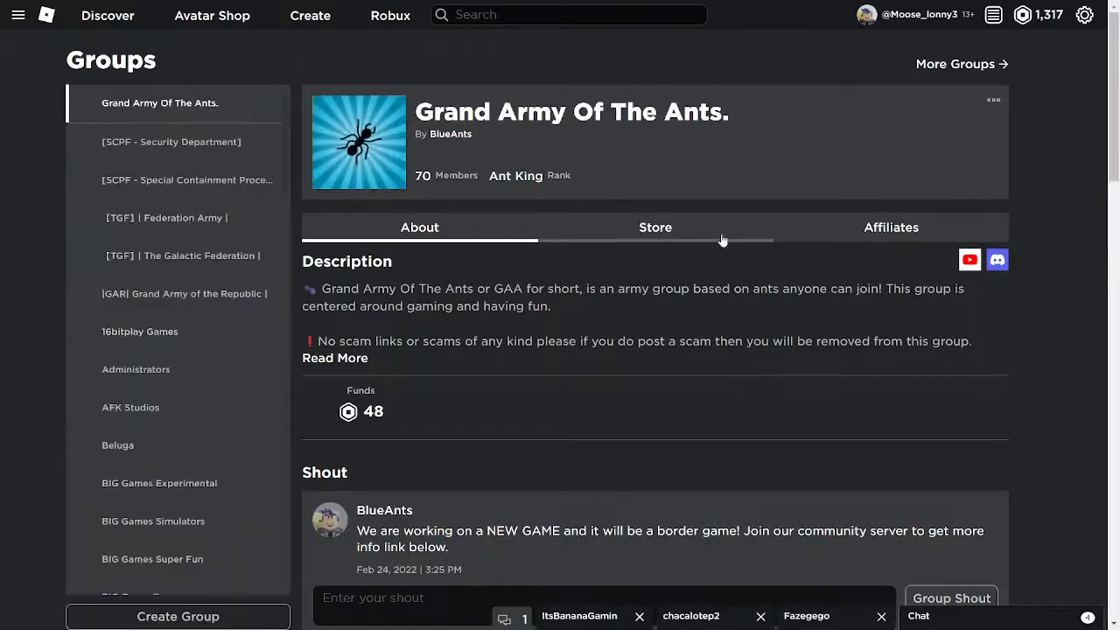
pyautogui.scroll(-1, 451, 374)
pyautogui.scroll(-5, 450, 374)
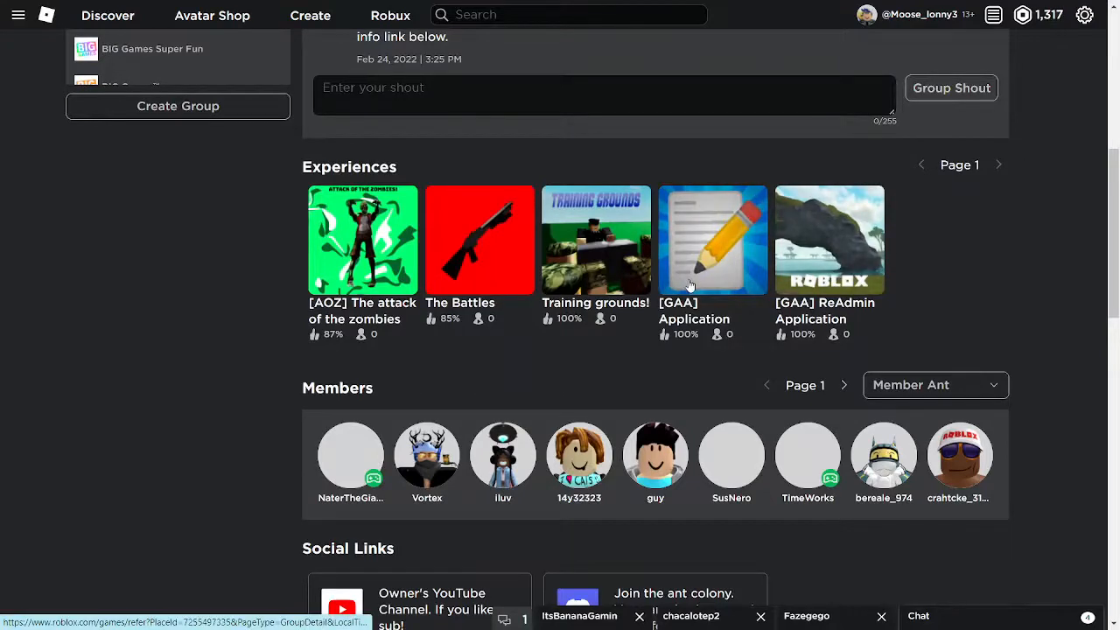
pyautogui.scroll(5, 690, 284)
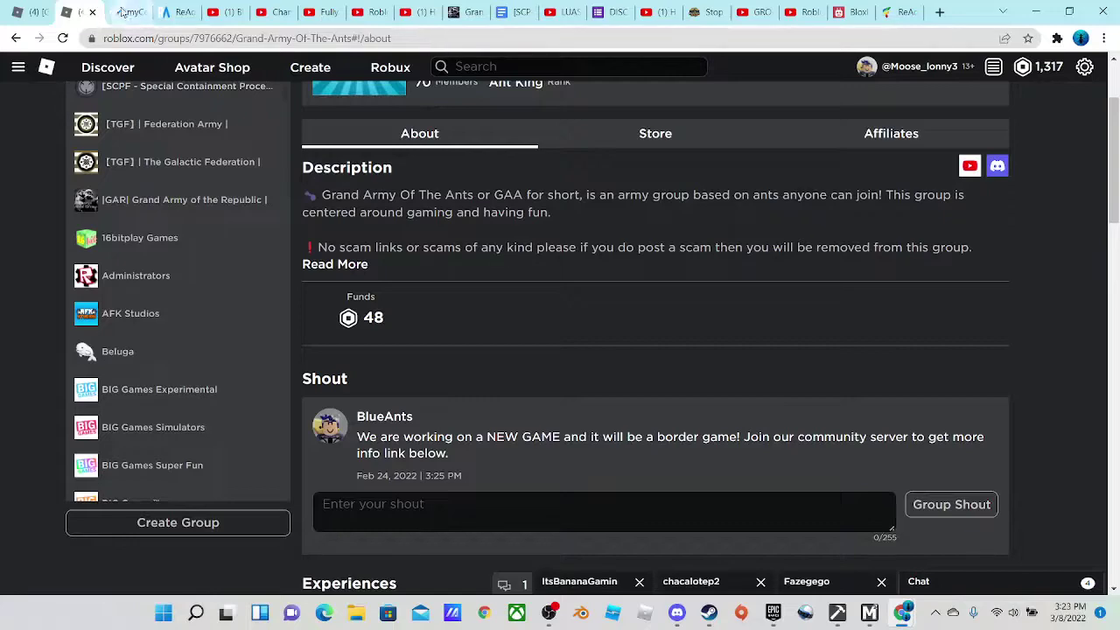
# Switch to the myCenter site in full screen and go to its dashboard.
pyautogui.click(127, 12)
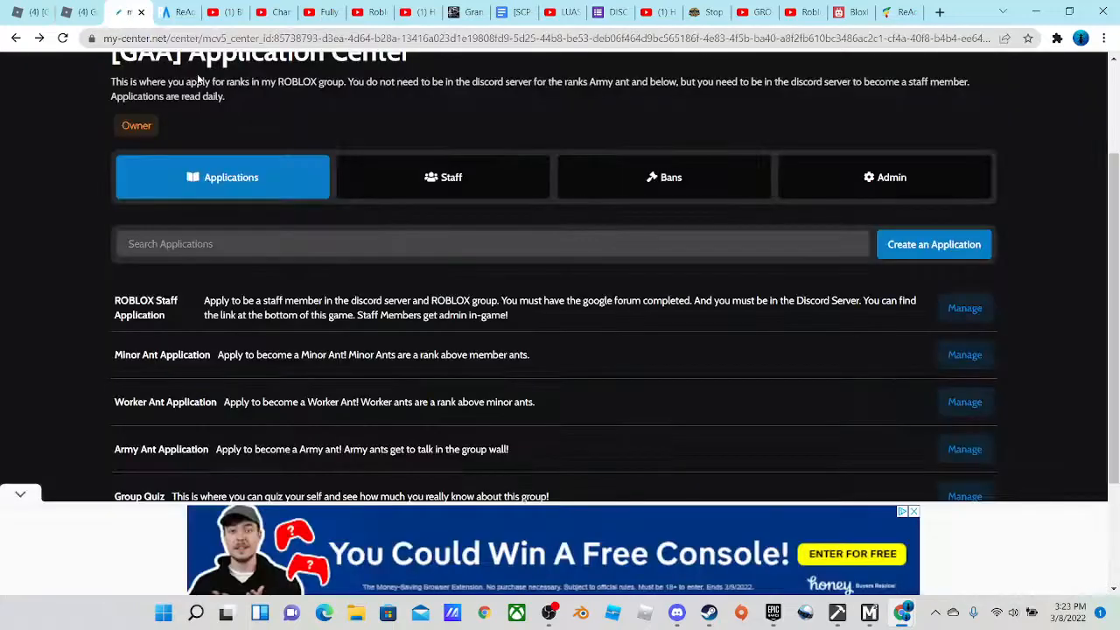
pyautogui.click(1105, 38)
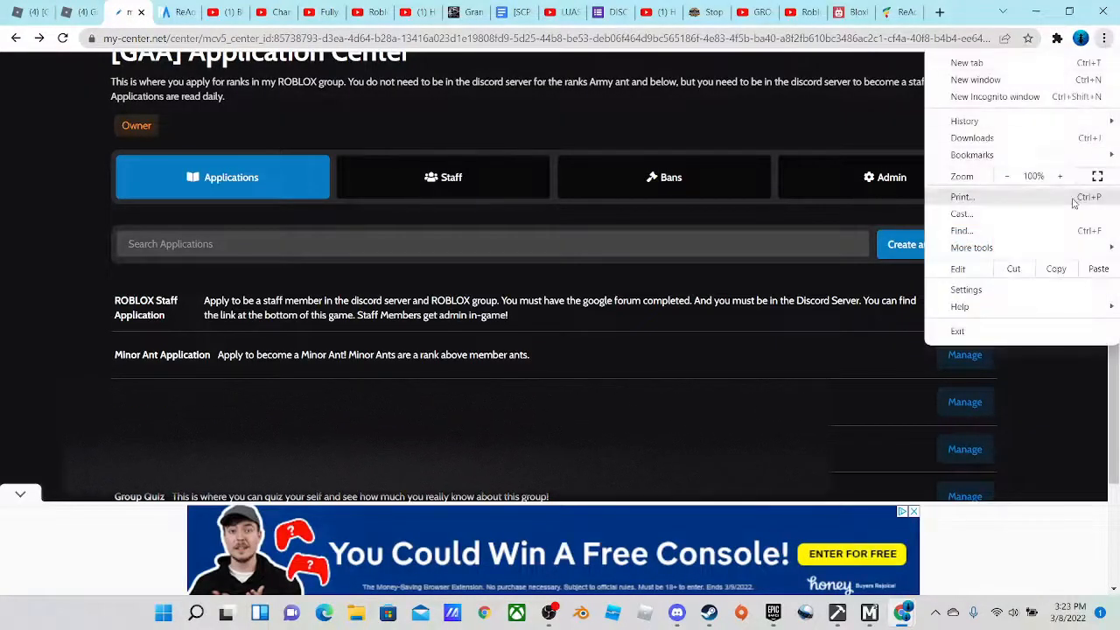
pyautogui.click(1092, 175)
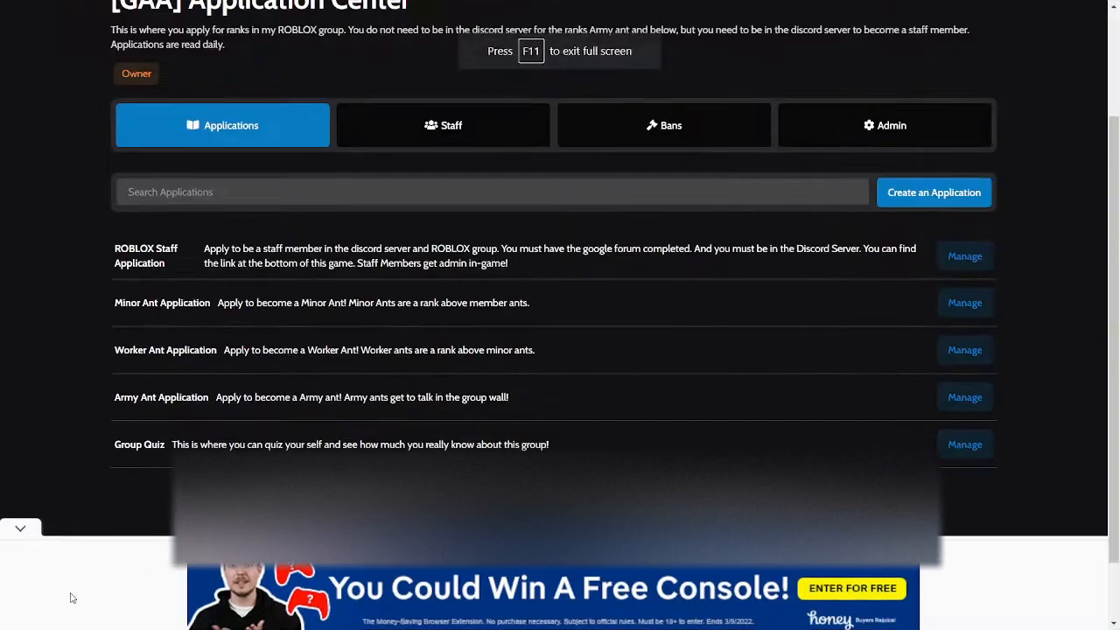
pyautogui.scroll(5, 497, 401)
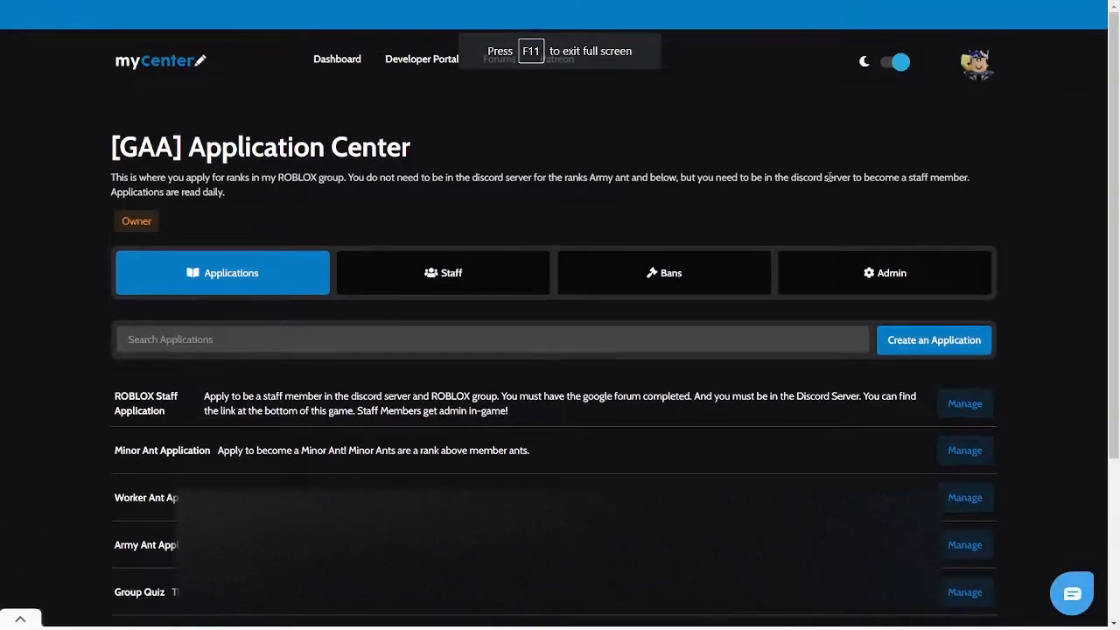
pyautogui.click(337, 59)
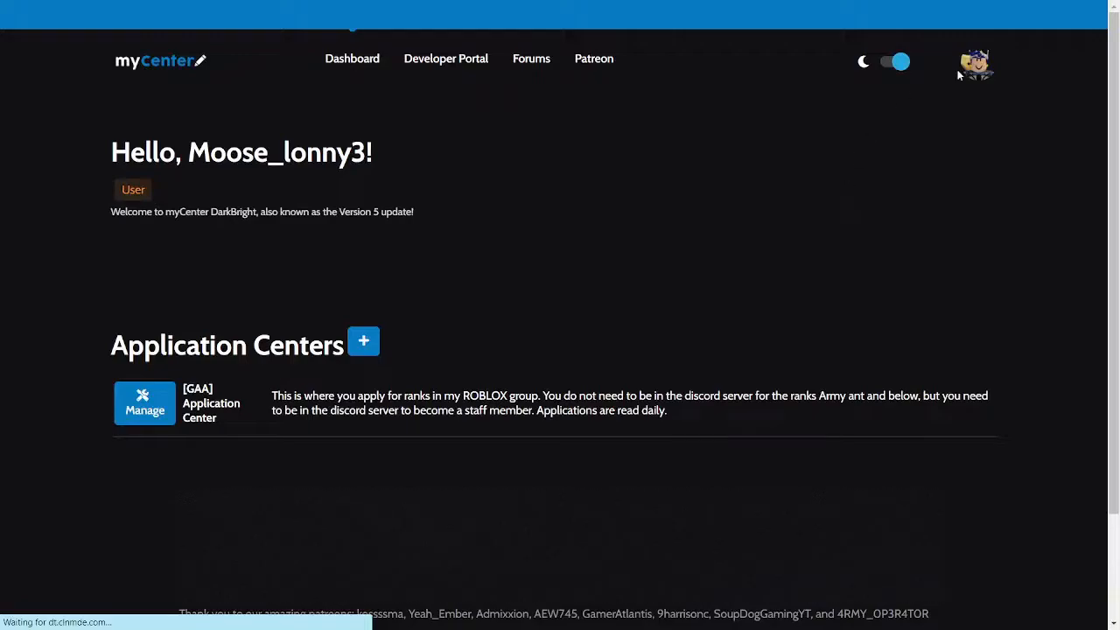
# Visit Account Settings, then return to the dashboard listing the [GAA] Application Center.
pyautogui.click(973, 68)
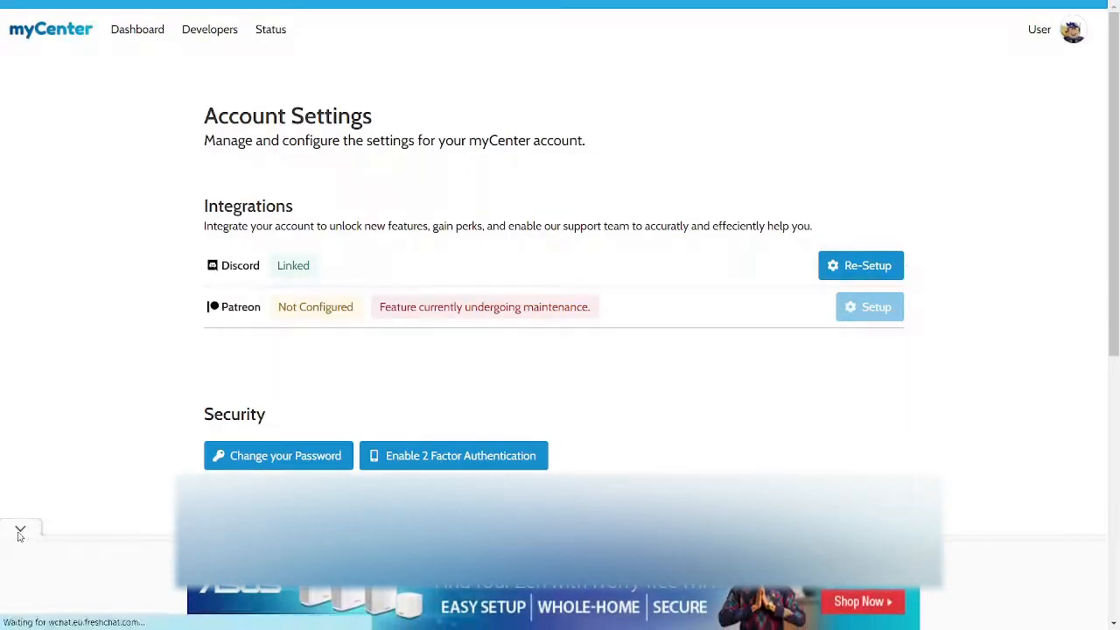
pyautogui.click(20, 532)
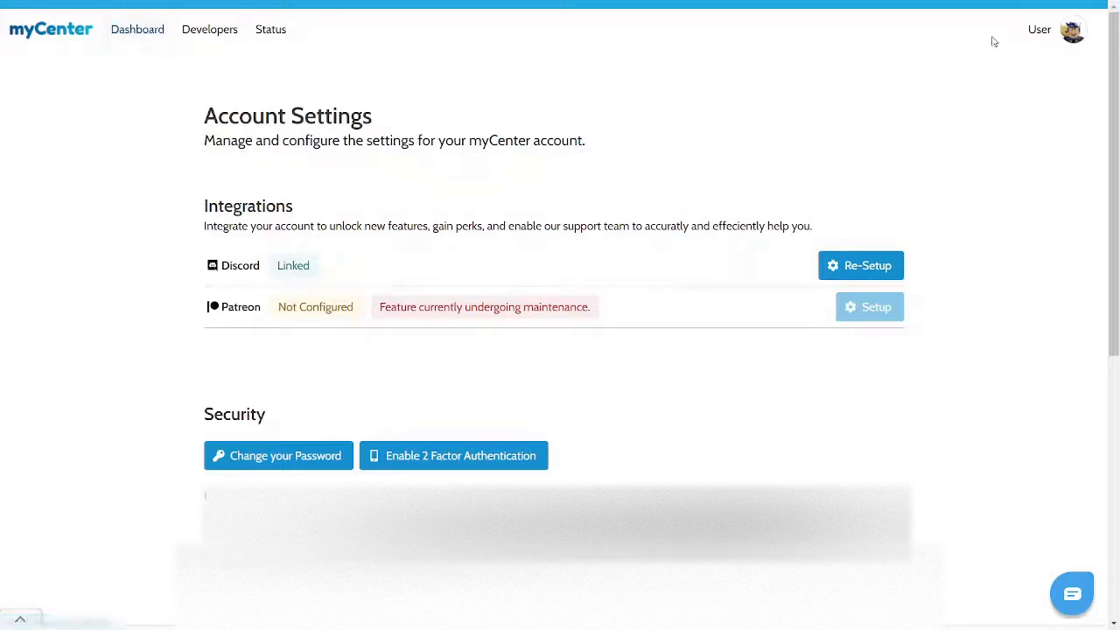
pyautogui.click(1072, 29)
pyautogui.click(1041, 68)
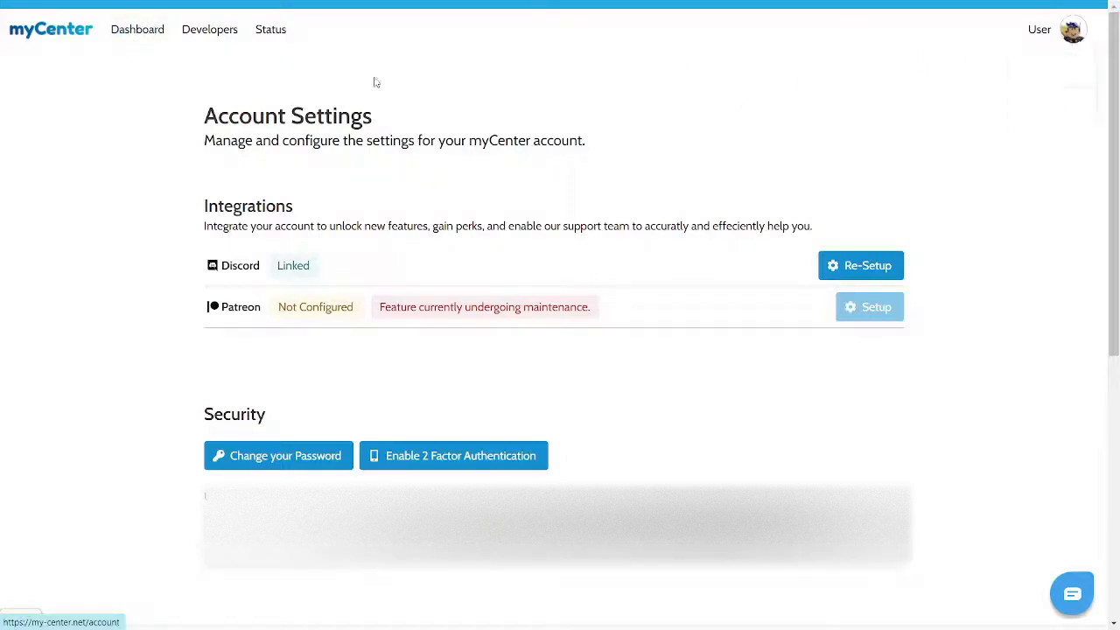
pyautogui.click(137, 29)
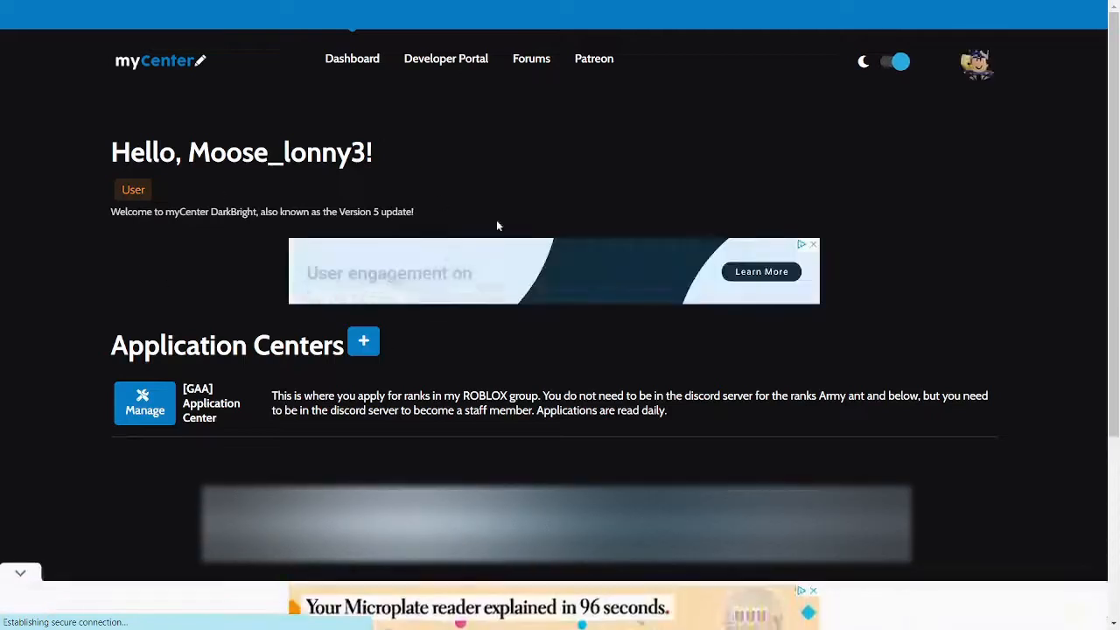
pyautogui.click(21, 557)
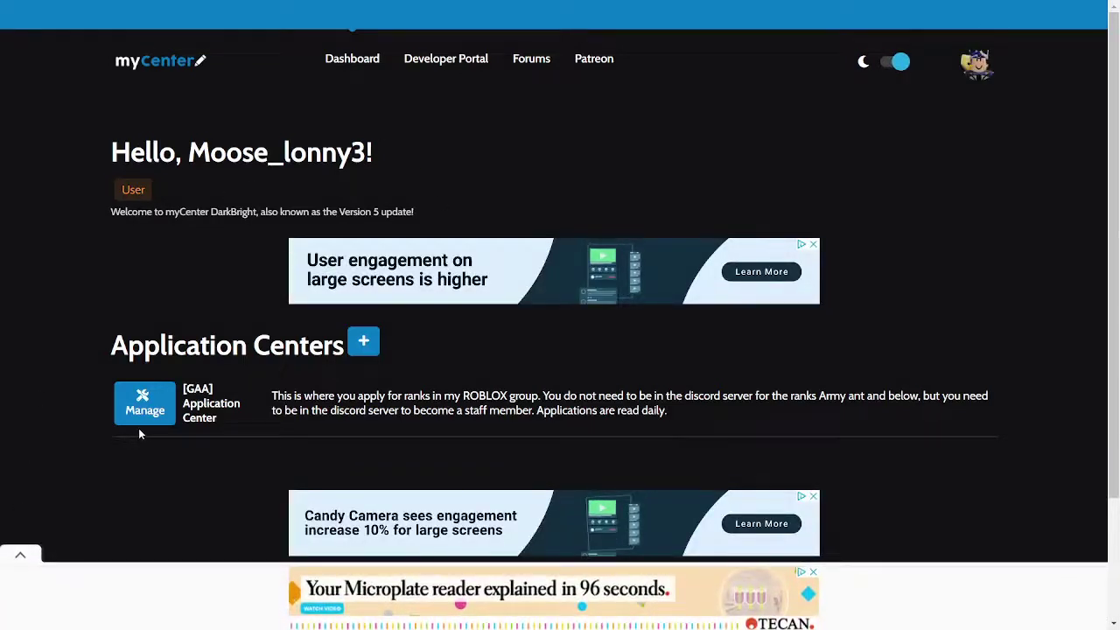
pyautogui.click(365, 347)
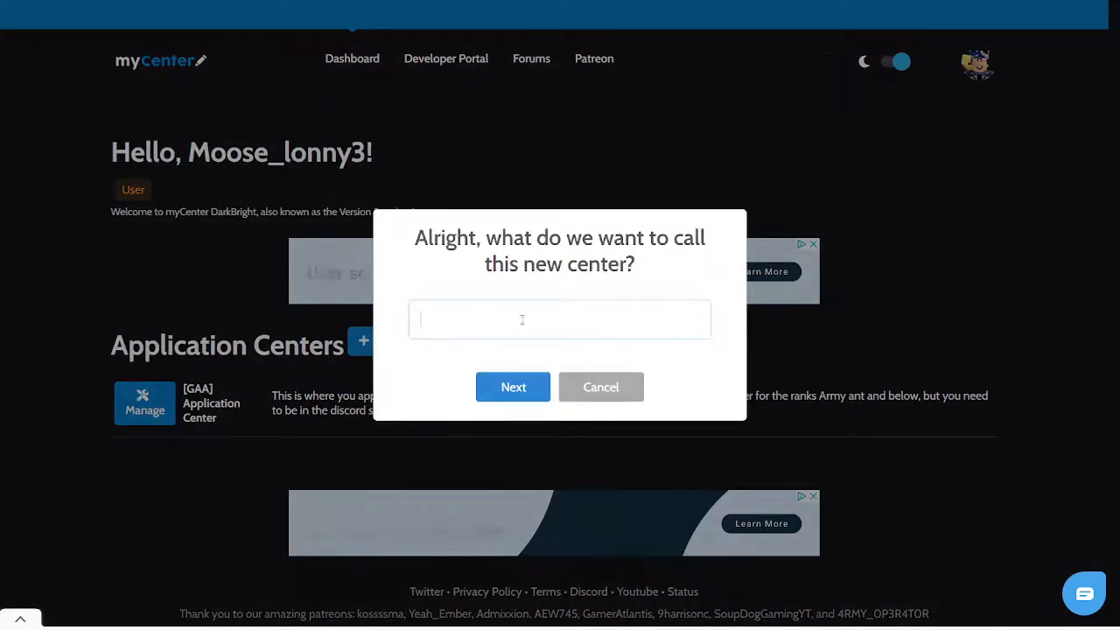
pyautogui.click(591, 391)
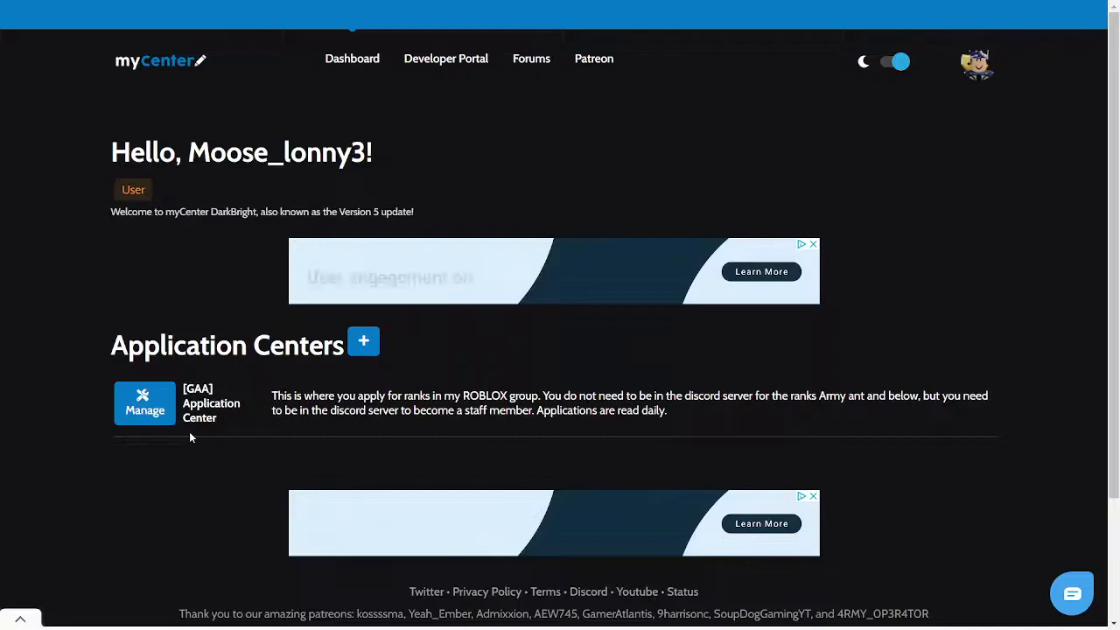
# Manage the [GAA] Application Center and hide the advertisement banner.
pyautogui.click(134, 418)
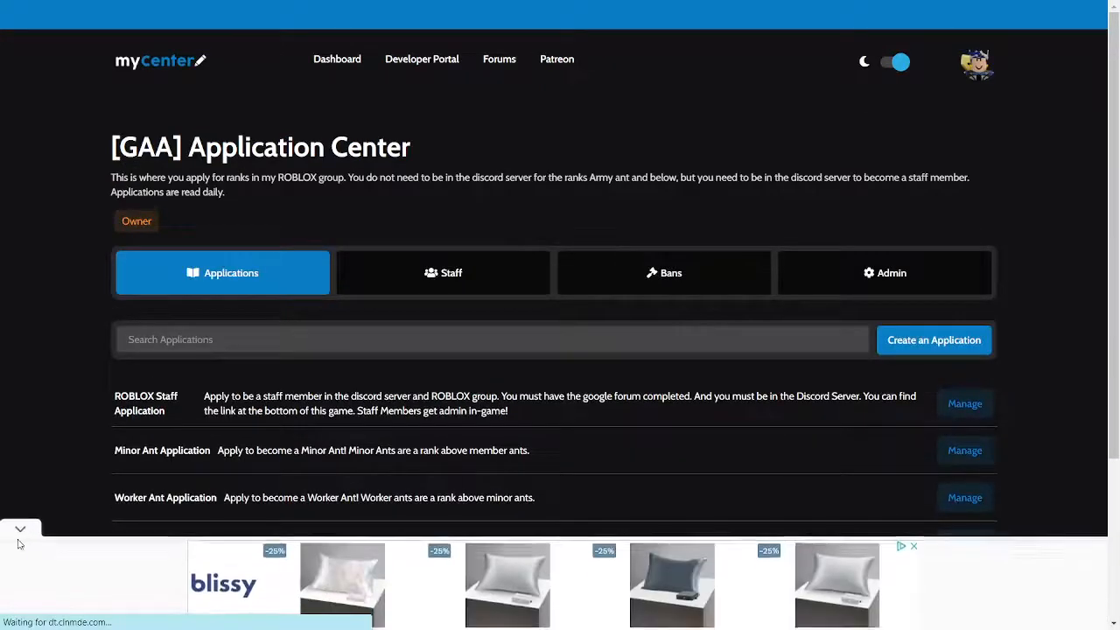
pyautogui.click(21, 530)
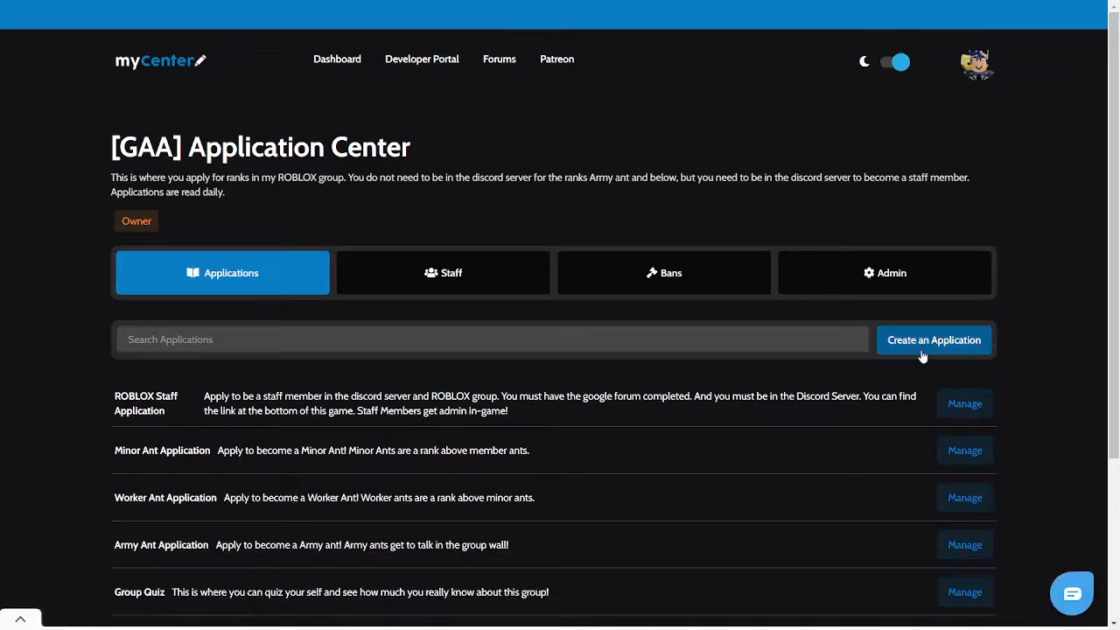
pyautogui.scroll(-3, 901, 371)
pyautogui.scroll(-1, 496, 223)
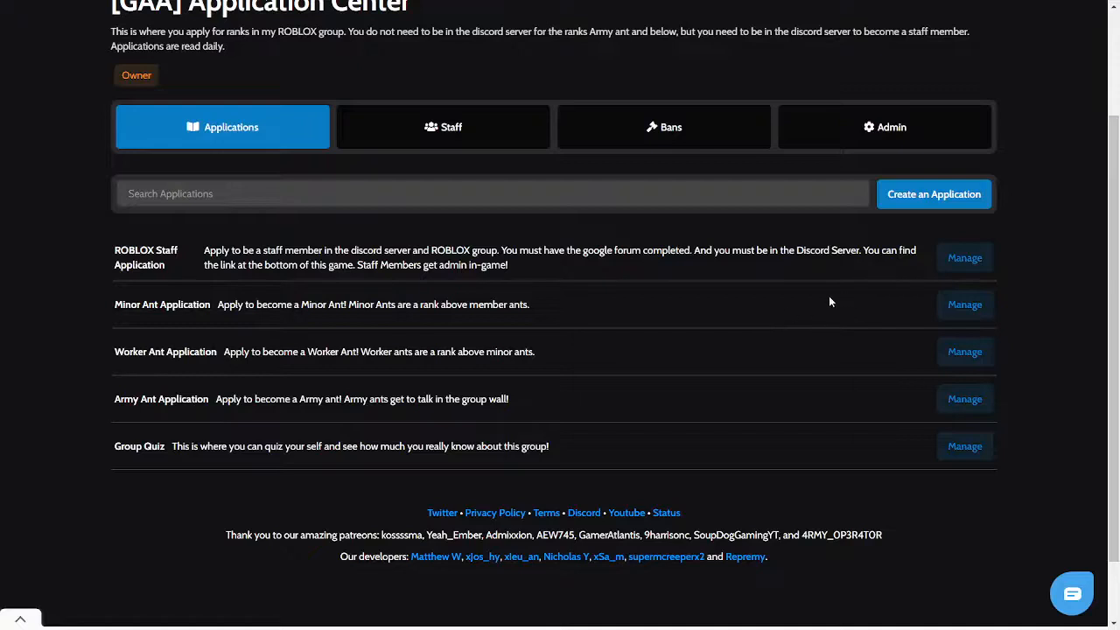
# Look over the center's staff permission levels, ban list and admin settings.
pyautogui.click(487, 145)
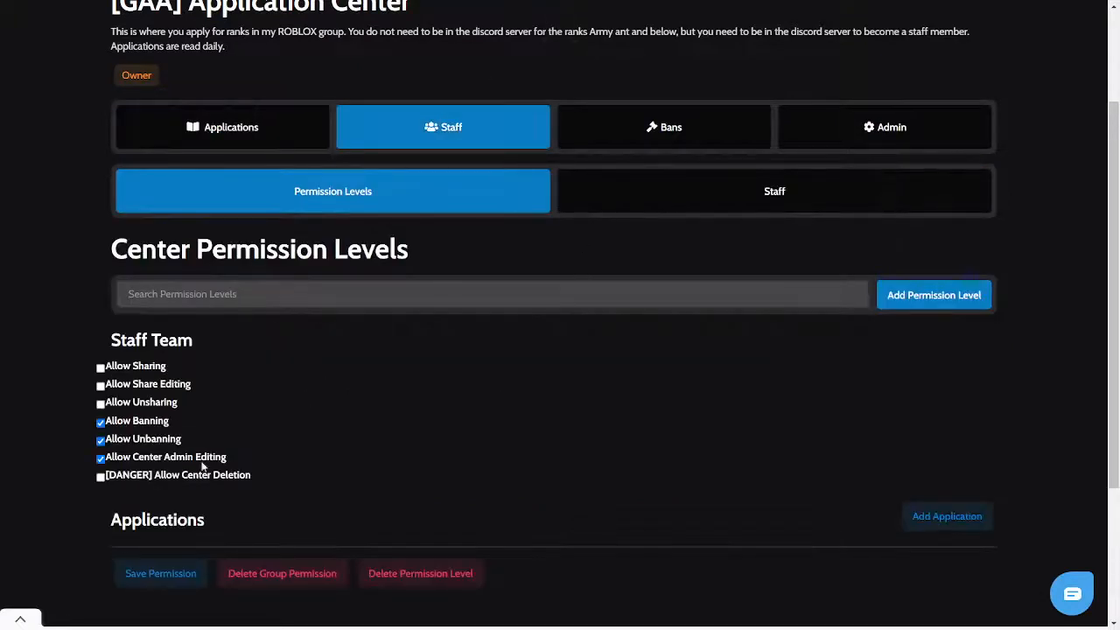
pyautogui.click(656, 123)
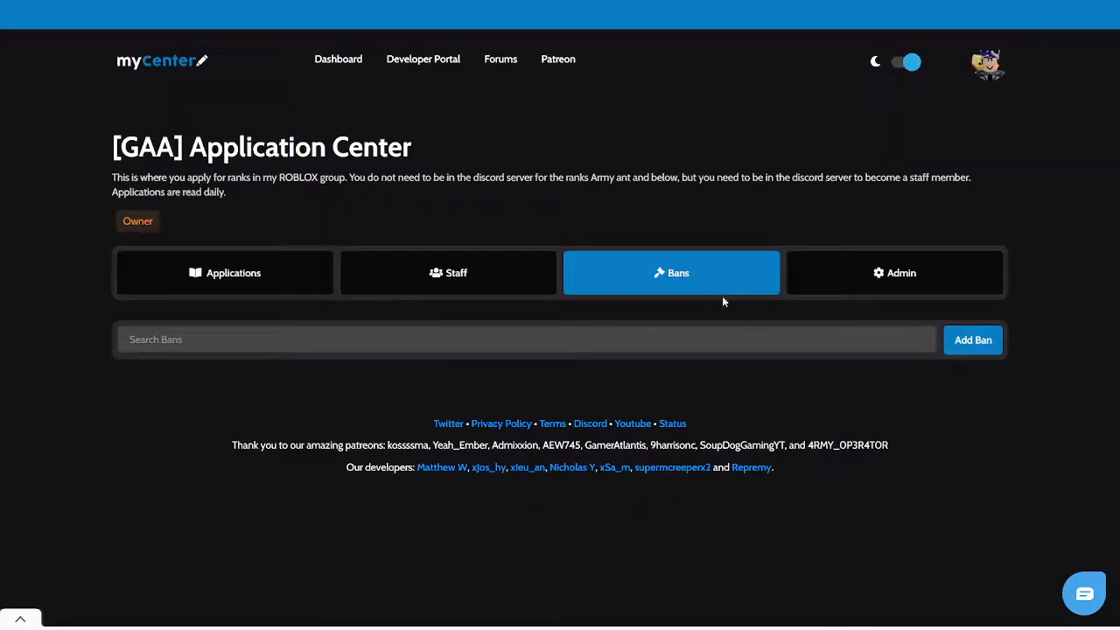
pyautogui.click(884, 274)
pyautogui.scroll(-3, 263, 420)
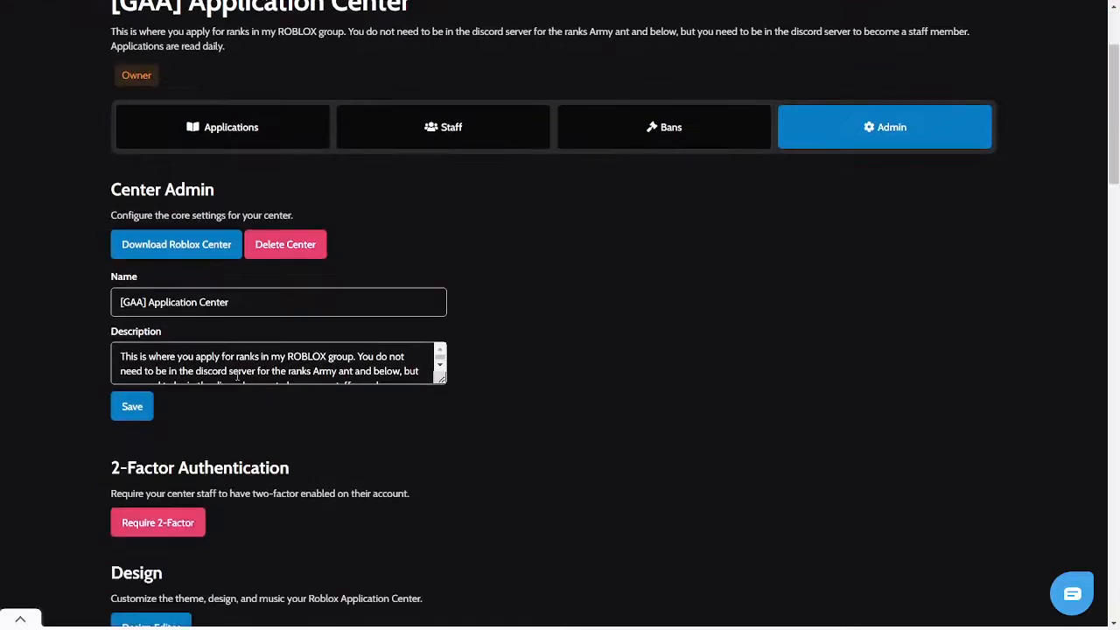
pyautogui.scroll(-2, 274, 341)
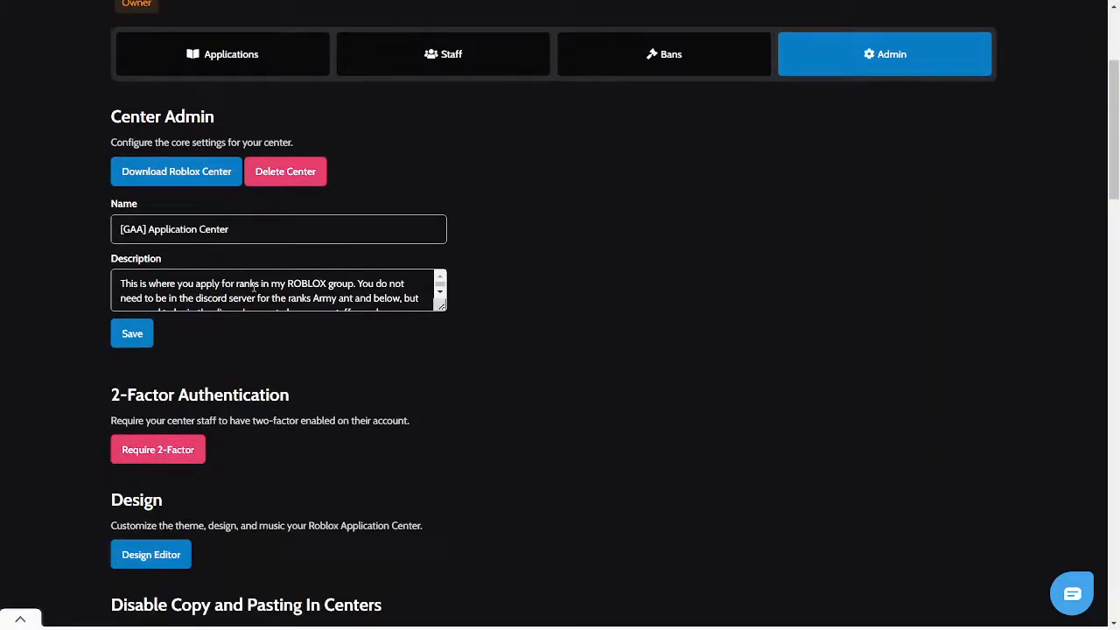
pyautogui.scroll(-2, 254, 289)
pyautogui.scroll(-3, 254, 289)
pyautogui.scroll(-3, 215, 330)
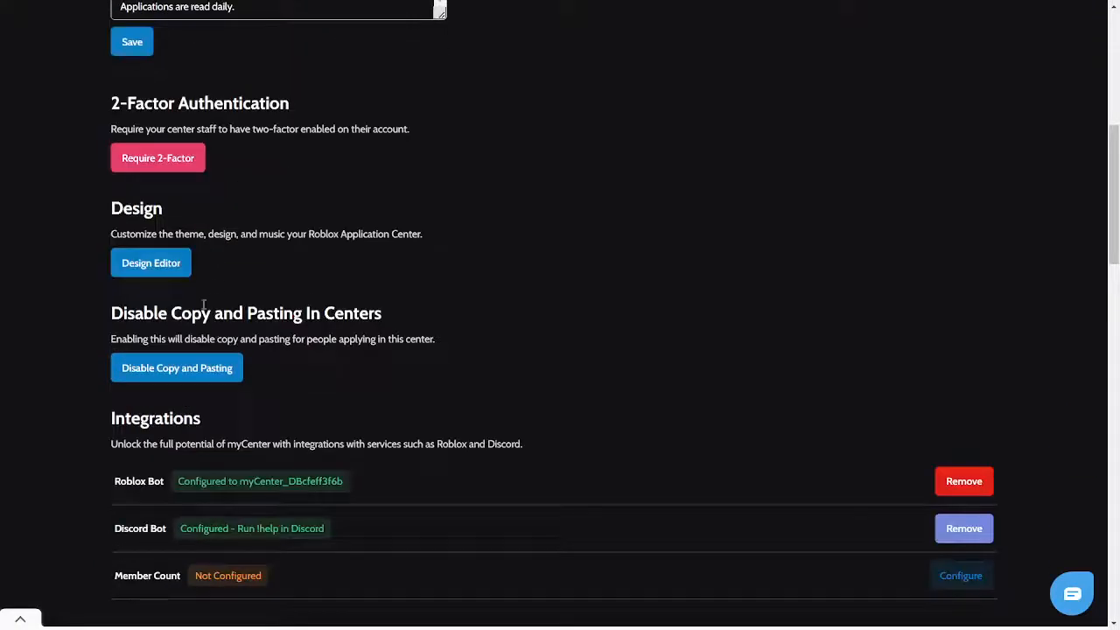
pyautogui.scroll(-3, 406, 378)
pyautogui.scroll(-1, 406, 378)
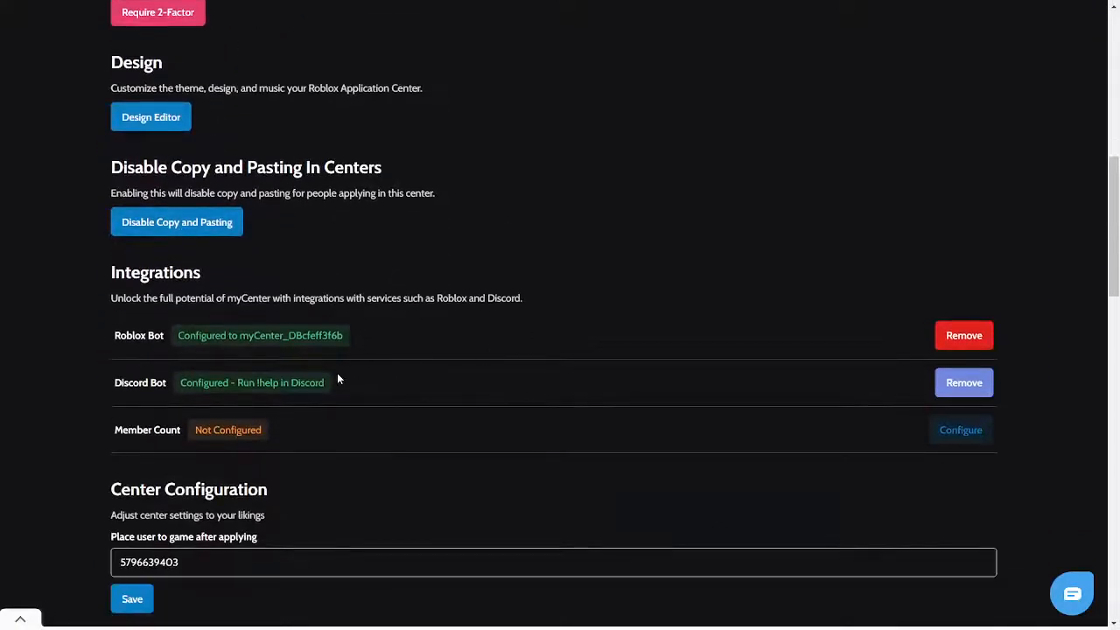
pyautogui.scroll(-1, 337, 376)
pyautogui.scroll(-2, 336, 376)
pyautogui.scroll(-3, 337, 380)
pyautogui.scroll(-3, 356, 367)
pyautogui.scroll(-3, 377, 367)
pyautogui.scroll(-2, 376, 366)
pyautogui.scroll(-3, 380, 367)
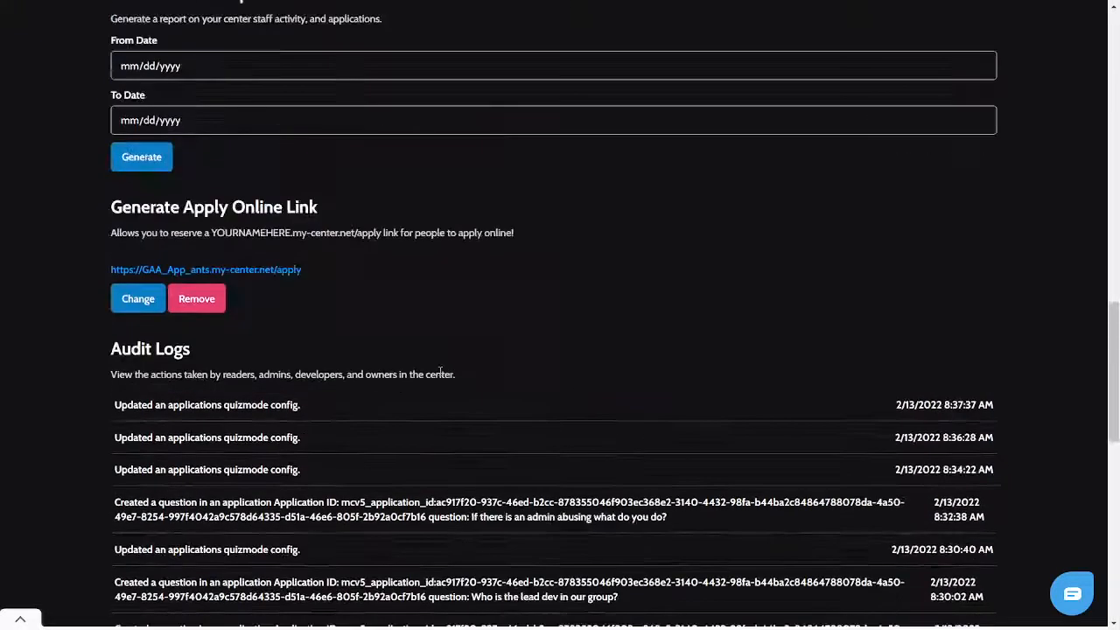
pyautogui.scroll(5, 442, 371)
pyautogui.scroll(5, 437, 371)
pyautogui.scroll(5, 433, 378)
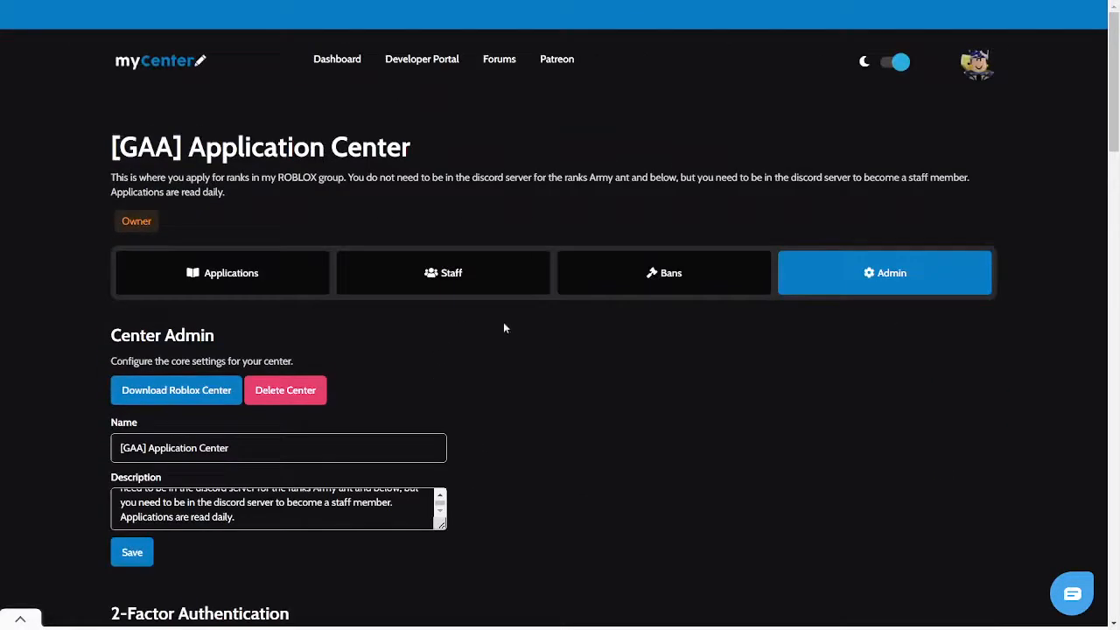
# Return to the applications list and dismiss the Create an Application form without creating one.
pyautogui.click(284, 280)
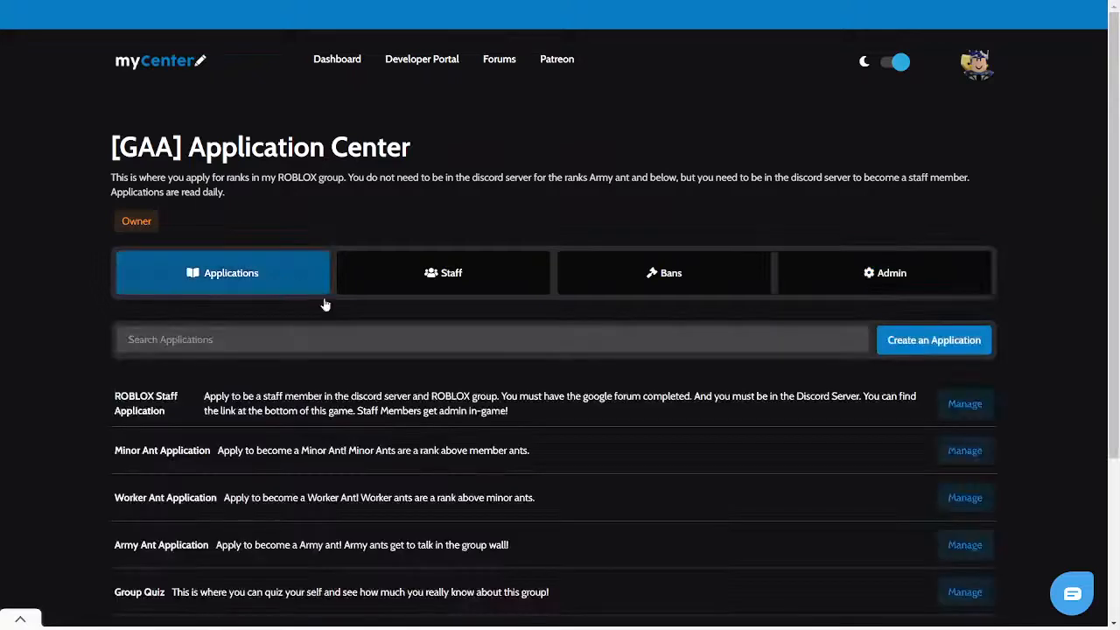
pyautogui.scroll(-1, 348, 401)
pyautogui.scroll(-3, 349, 401)
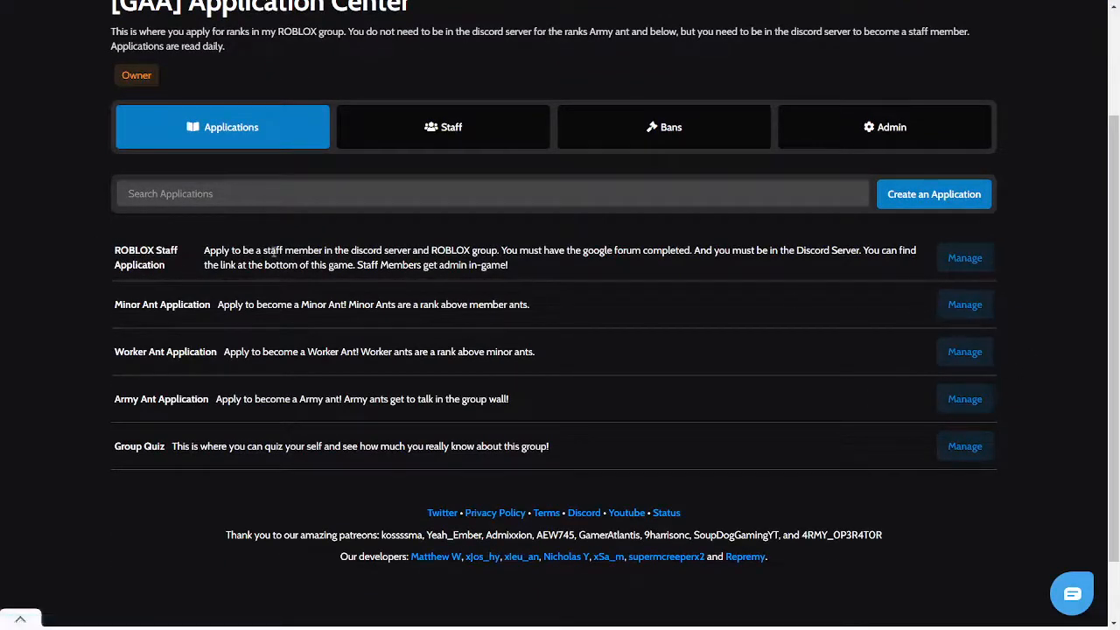
pyautogui.click(933, 194)
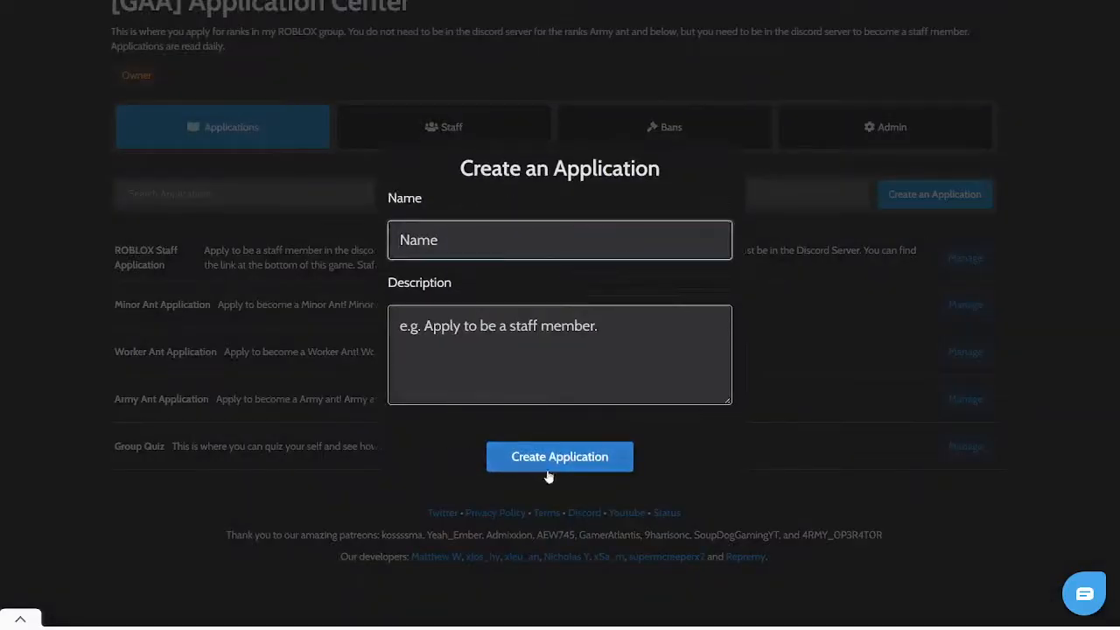
pyautogui.click(803, 321)
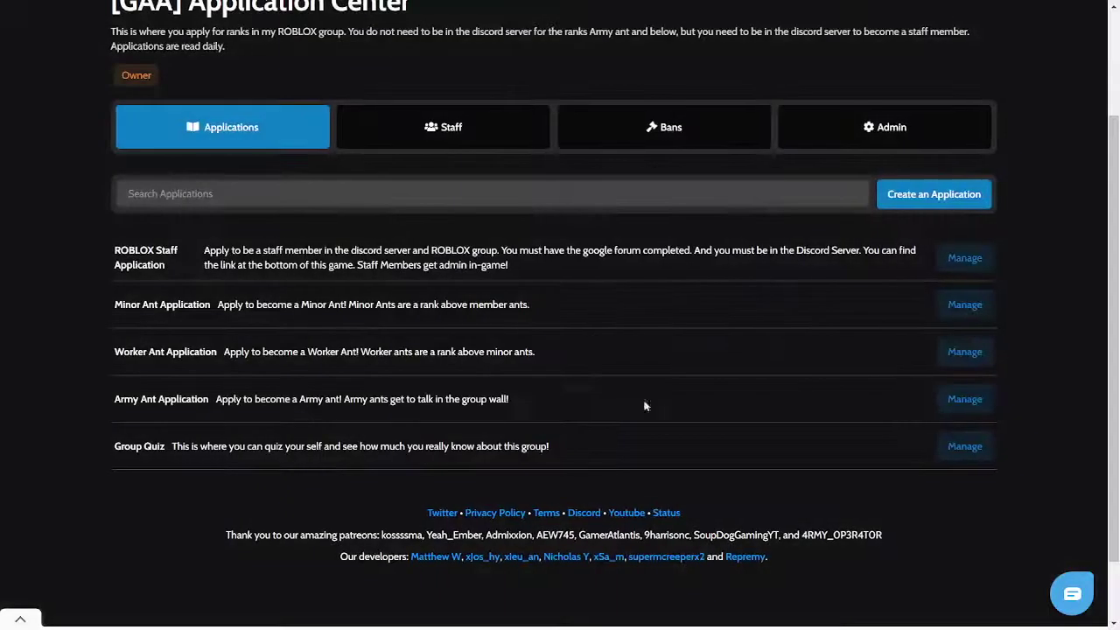
# Enter the Minor Ant Application dashboard and flip through its questions, settings and automation views.
pyautogui.click(965, 304)
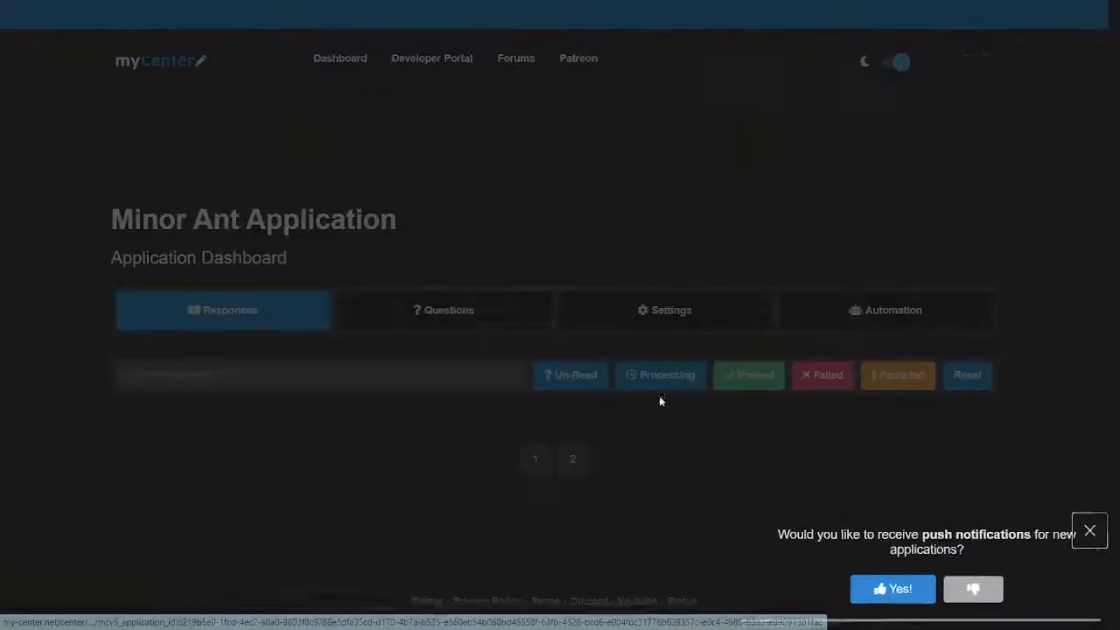
pyautogui.click(1096, 530)
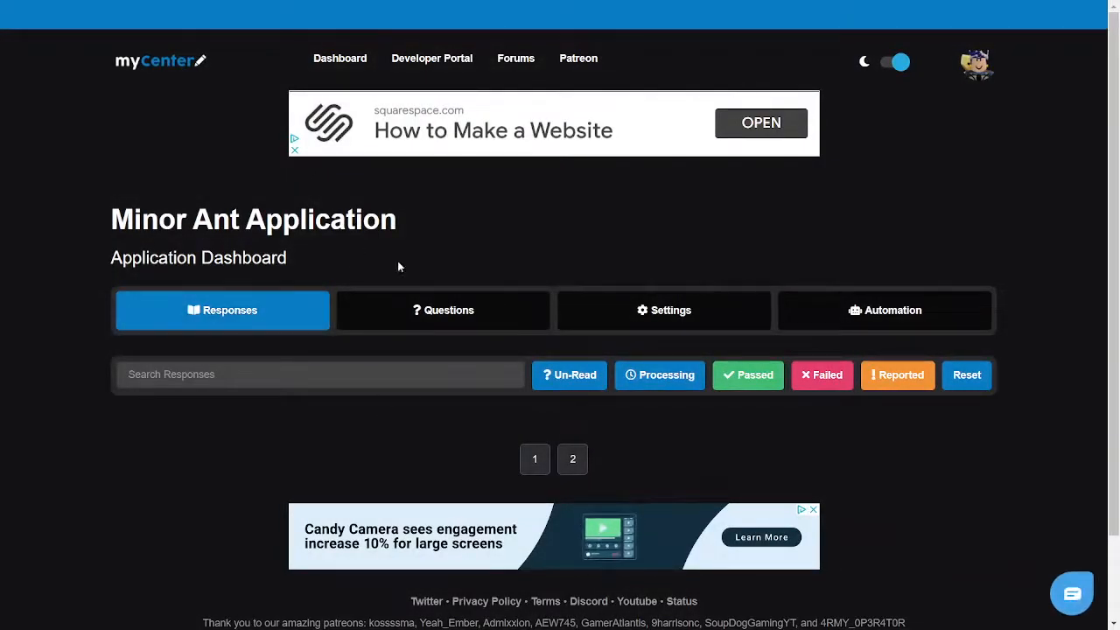
pyautogui.click(420, 310)
pyautogui.click(664, 310)
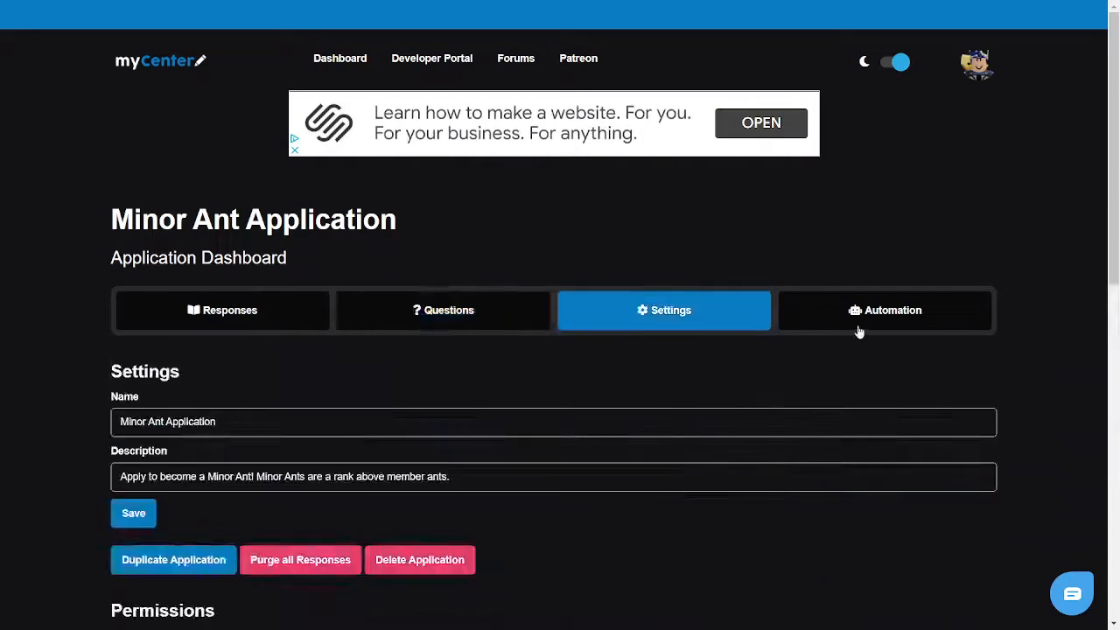
pyautogui.click(885, 310)
pyautogui.click(487, 315)
pyautogui.scroll(-5, 542, 394)
pyautogui.scroll(4, 615, 323)
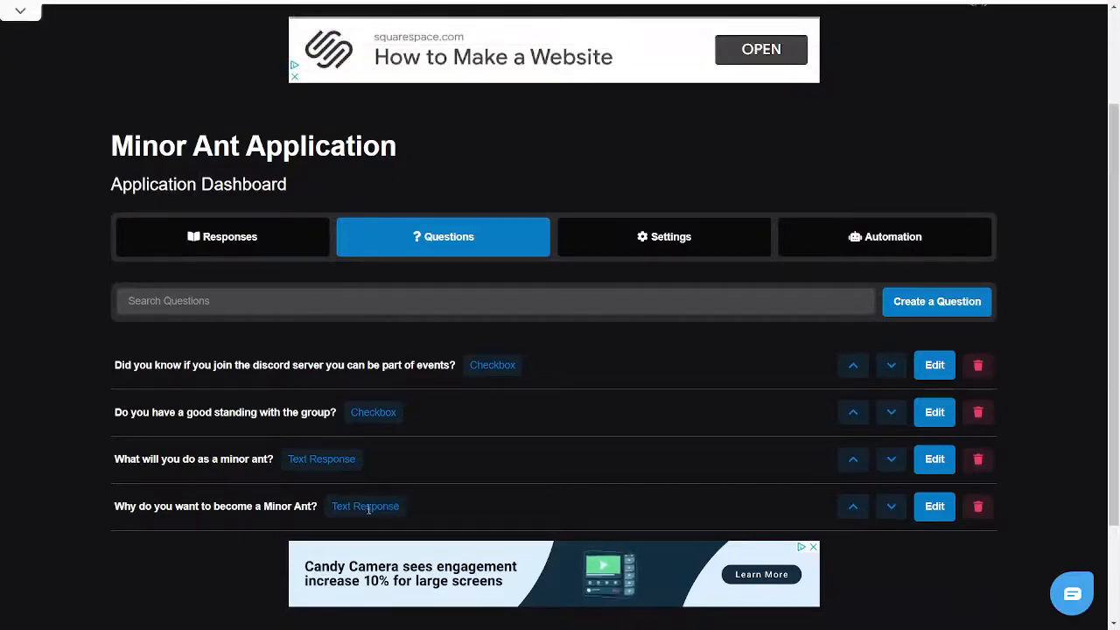
# Review the application's settings and automation in detail, then go back to its responses list.
pyautogui.click(640, 250)
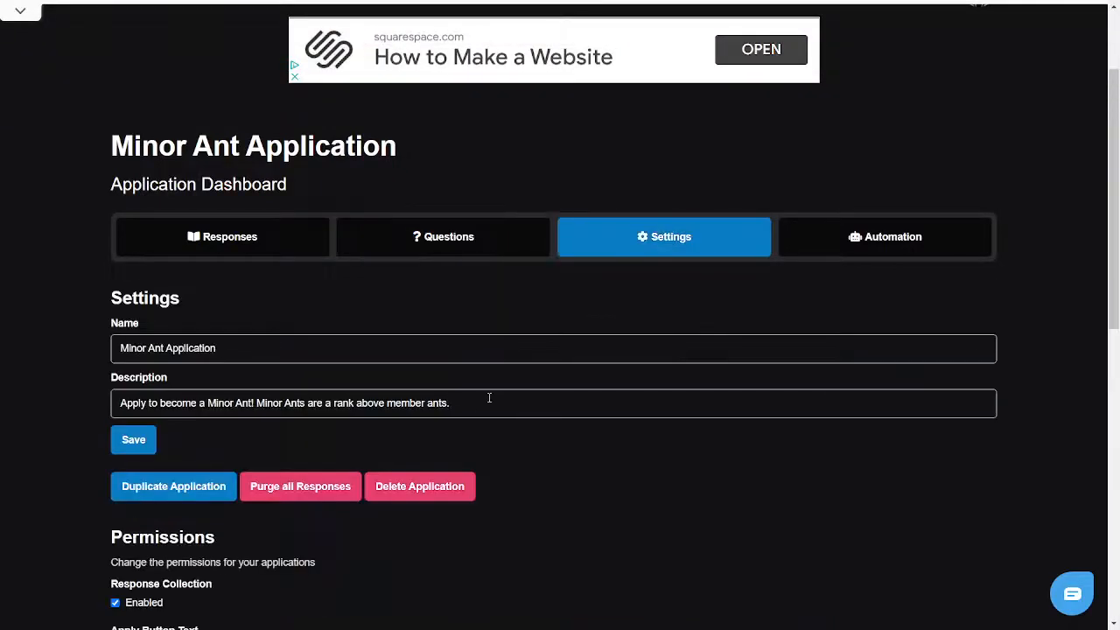
pyautogui.scroll(-2, 490, 350)
pyautogui.scroll(-2, 455, 497)
pyautogui.scroll(-1, 533, 440)
pyautogui.scroll(-3, 534, 439)
pyautogui.scroll(2, 190, 381)
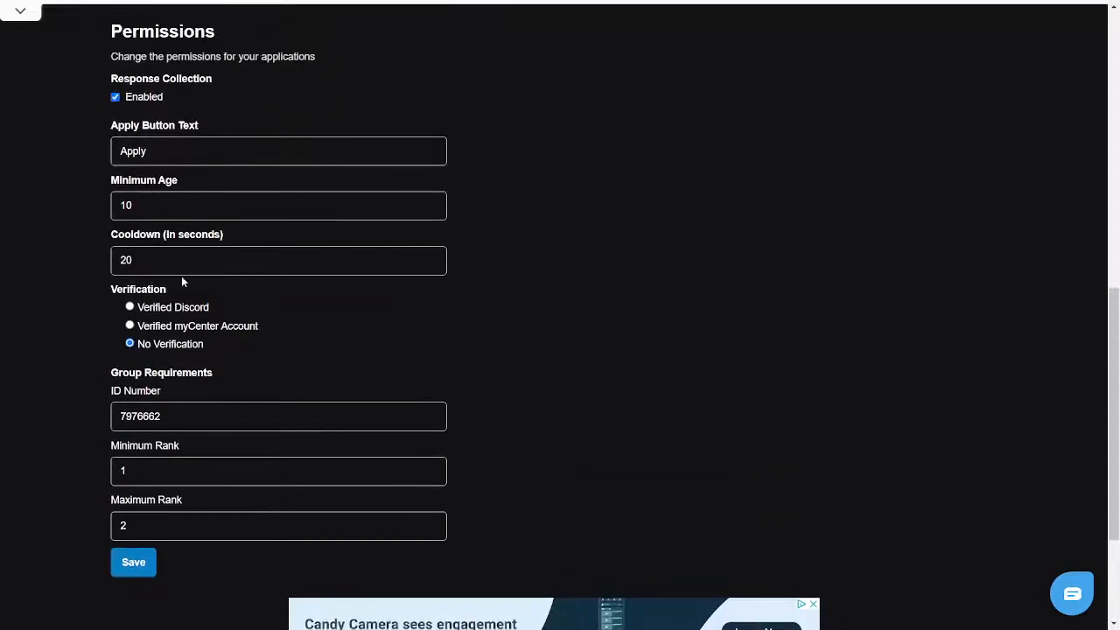
pyautogui.scroll(5, 210, 262)
pyautogui.scroll(-3, 225, 262)
pyautogui.scroll(-4, 225, 280)
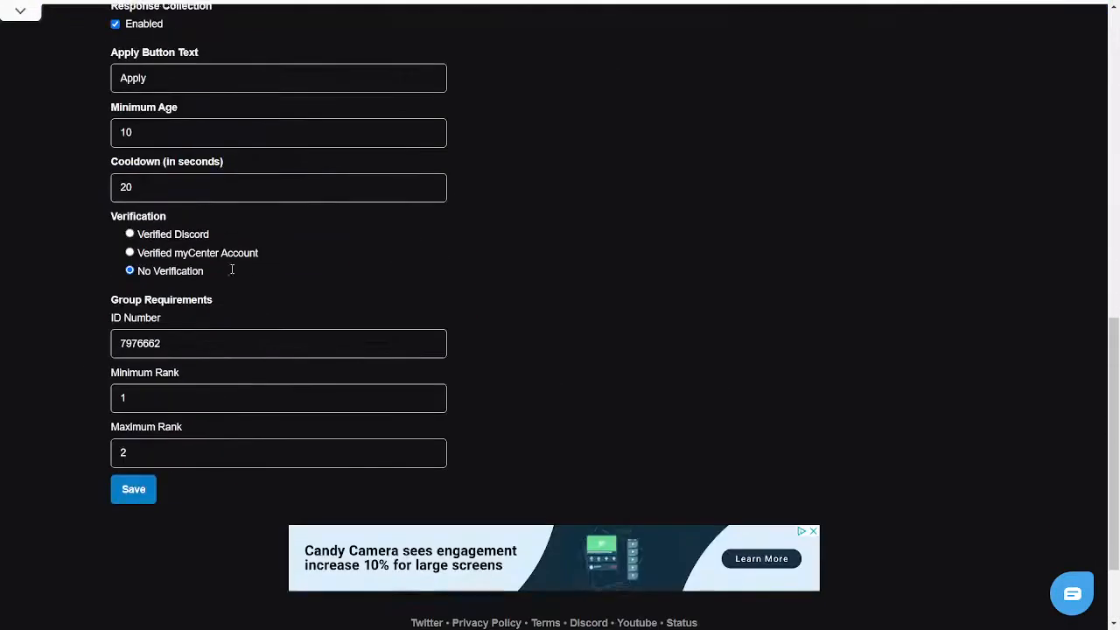
pyautogui.scroll(-1, 241, 310)
pyautogui.scroll(8, 240, 310)
pyautogui.scroll(3, 271, 312)
pyautogui.scroll(-3, 580, 419)
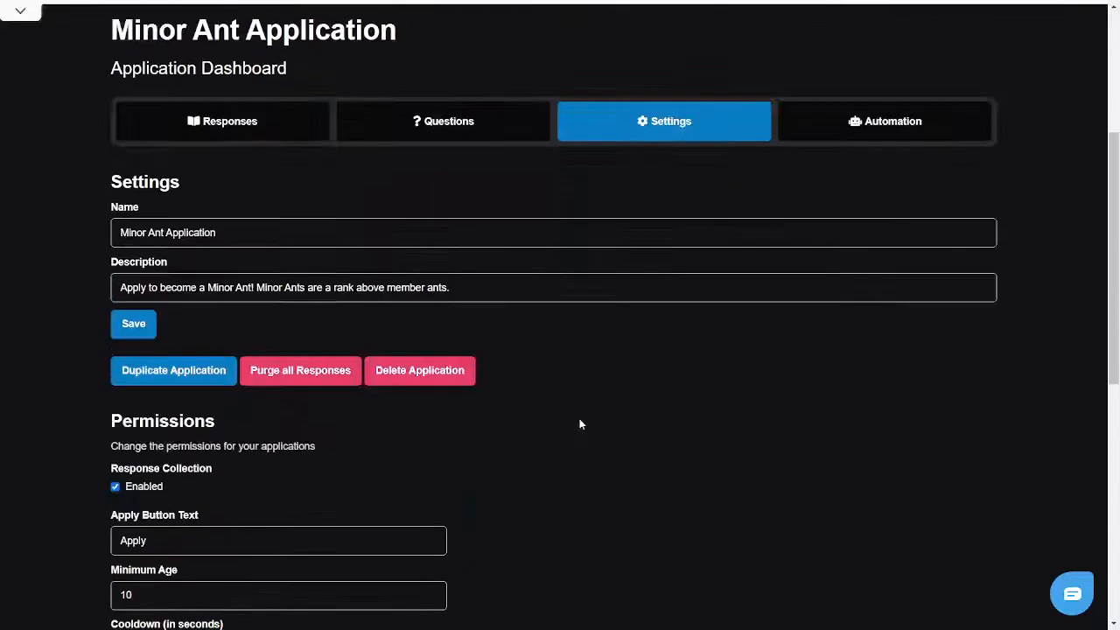
pyautogui.scroll(3, 590, 416)
pyautogui.click(825, 417)
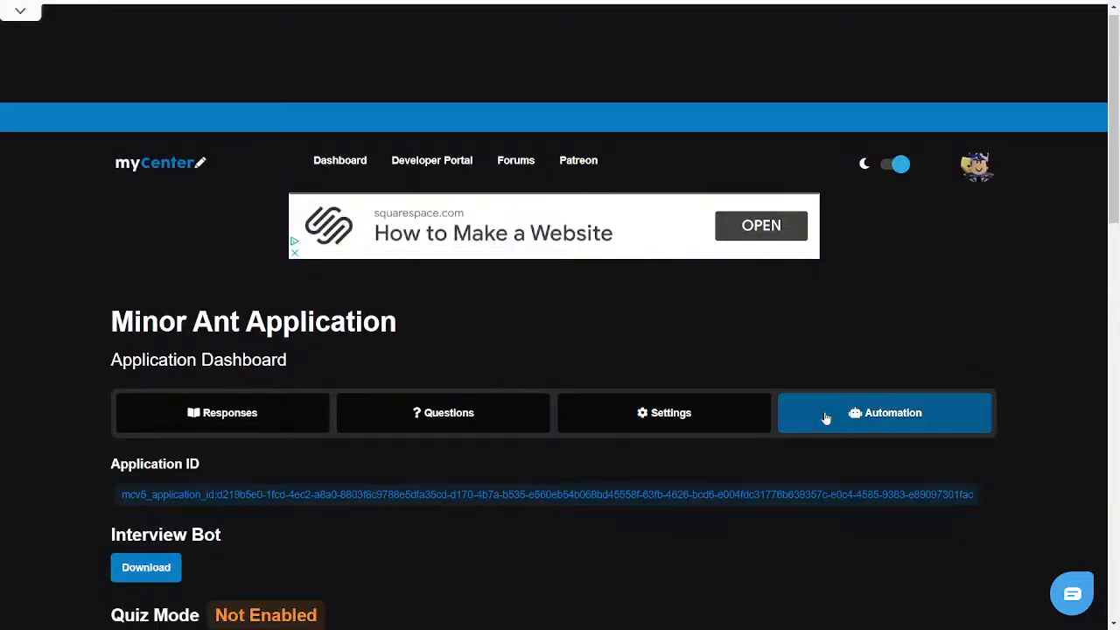
pyautogui.scroll(-3, 691, 419)
pyautogui.scroll(-2, 226, 391)
pyautogui.scroll(-2, 227, 387)
pyautogui.scroll(-3, 275, 245)
pyautogui.scroll(-4, 262, 350)
pyautogui.scroll(-4, 239, 459)
pyautogui.scroll(4, 239, 459)
pyautogui.scroll(4, 241, 452)
pyautogui.scroll(5, 243, 450)
pyautogui.click(258, 436)
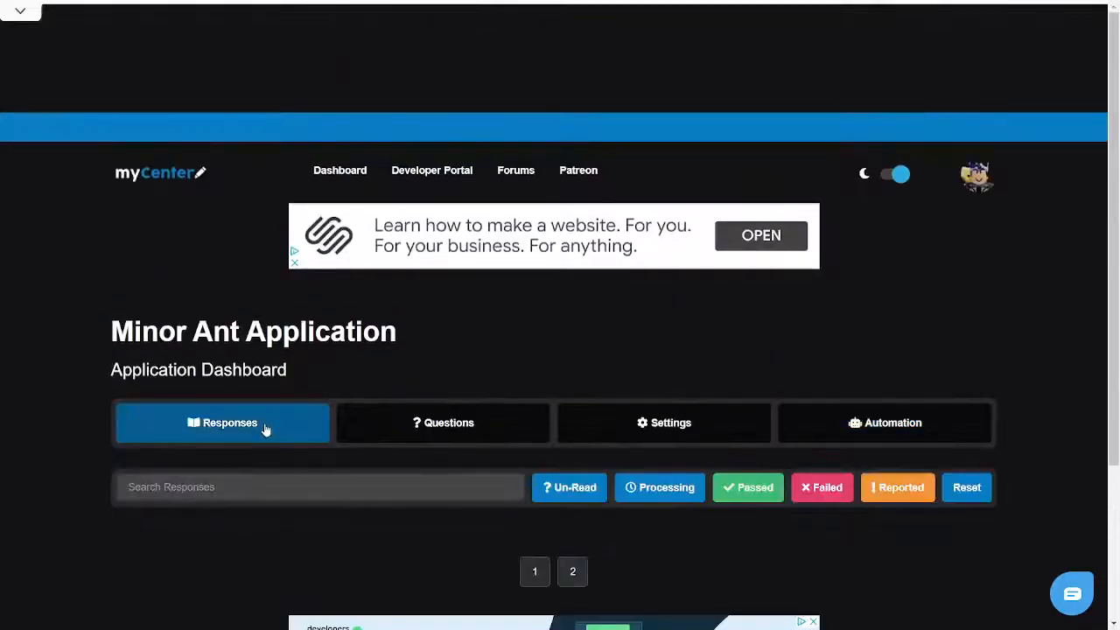
# From the dashboard, manage the [GAA] Application Center and go to its admin settings.
pyautogui.click(340, 170)
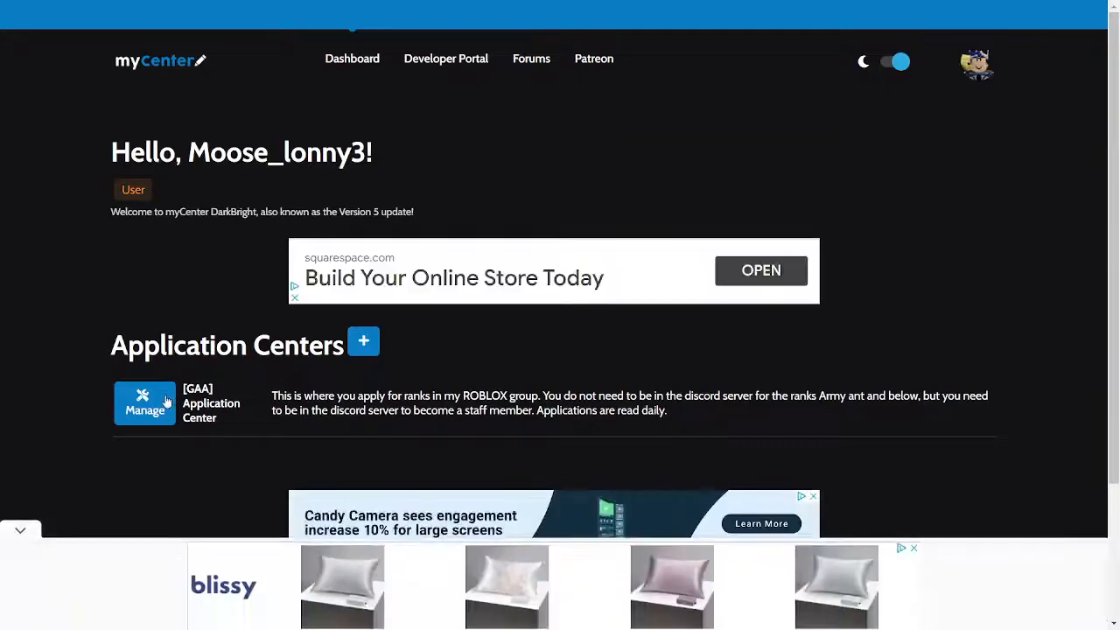
pyautogui.click(145, 402)
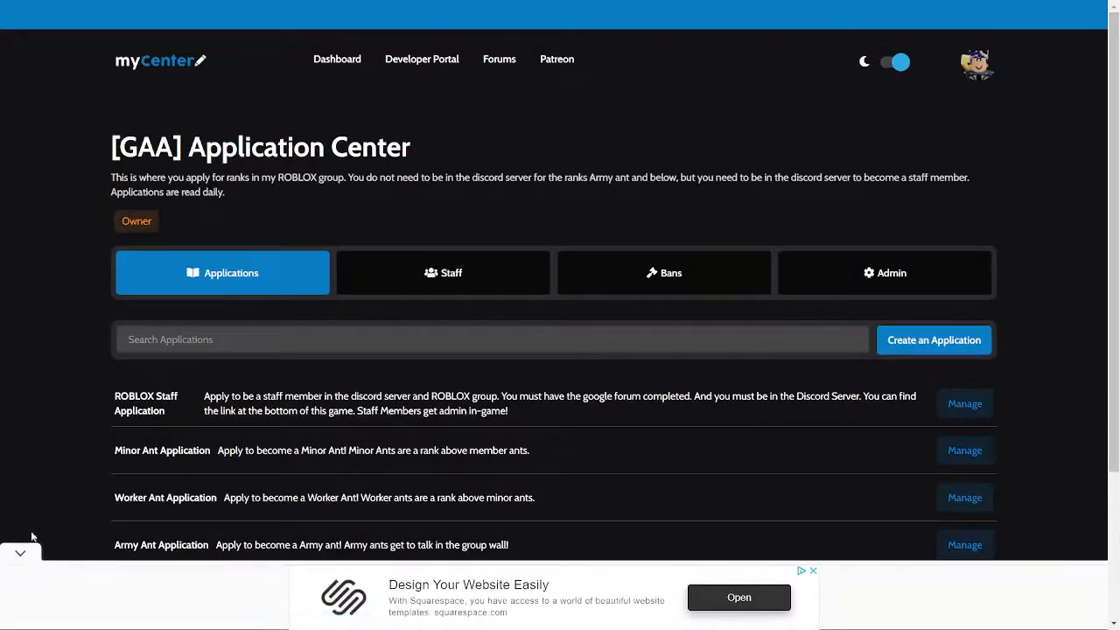
pyautogui.click(34, 552)
pyautogui.click(883, 273)
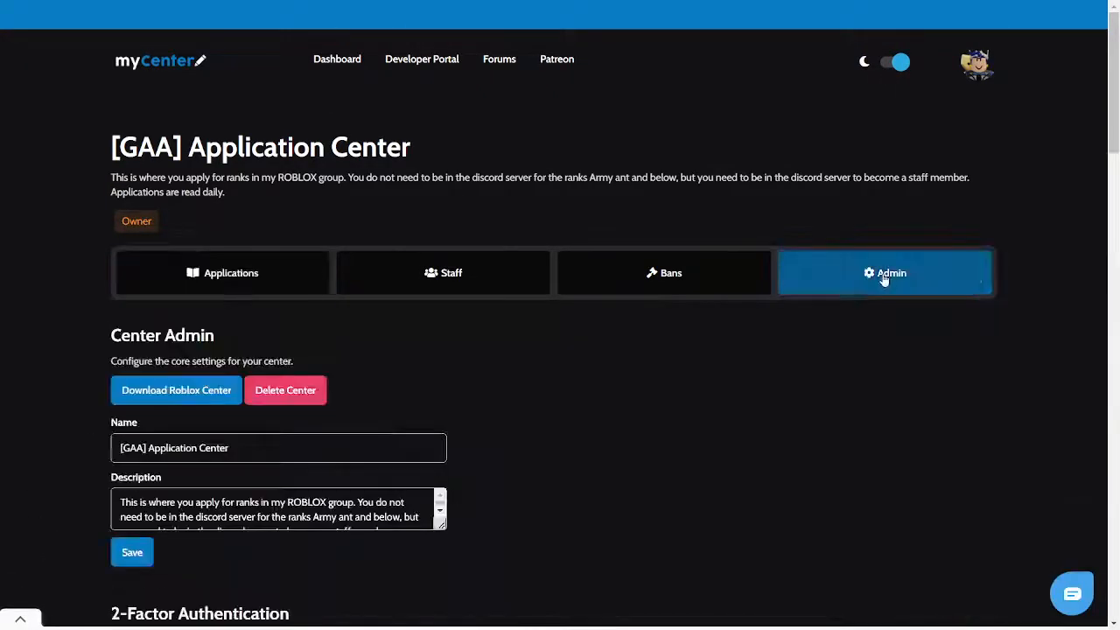
pyautogui.scroll(-2, 350, 508)
pyautogui.scroll(-5, 579, 444)
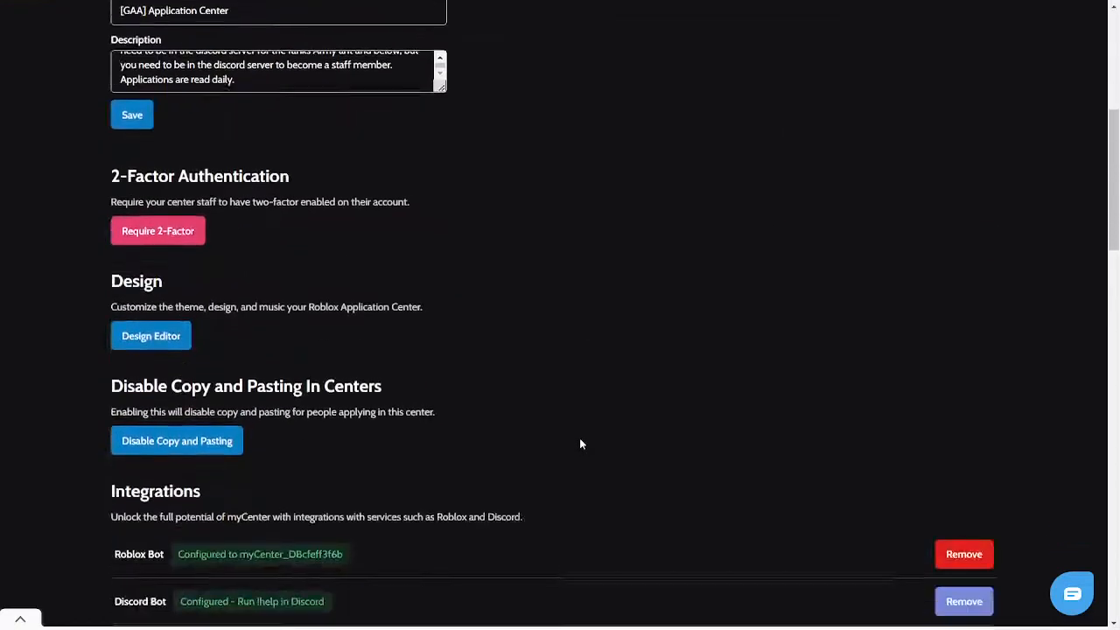
pyautogui.scroll(-3, 579, 443)
pyautogui.scroll(-2, 582, 437)
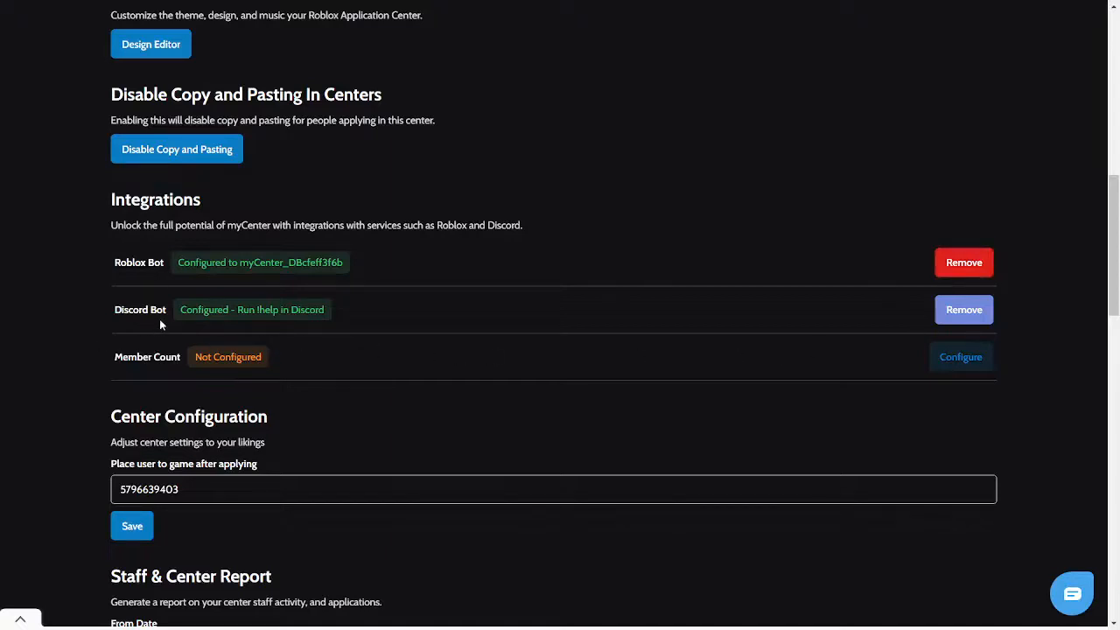
# Highlight the Discord Bot and Member Count integration text, then clear the highlight.
pyautogui.moveTo(113, 315); pyautogui.dragTo(189, 342)
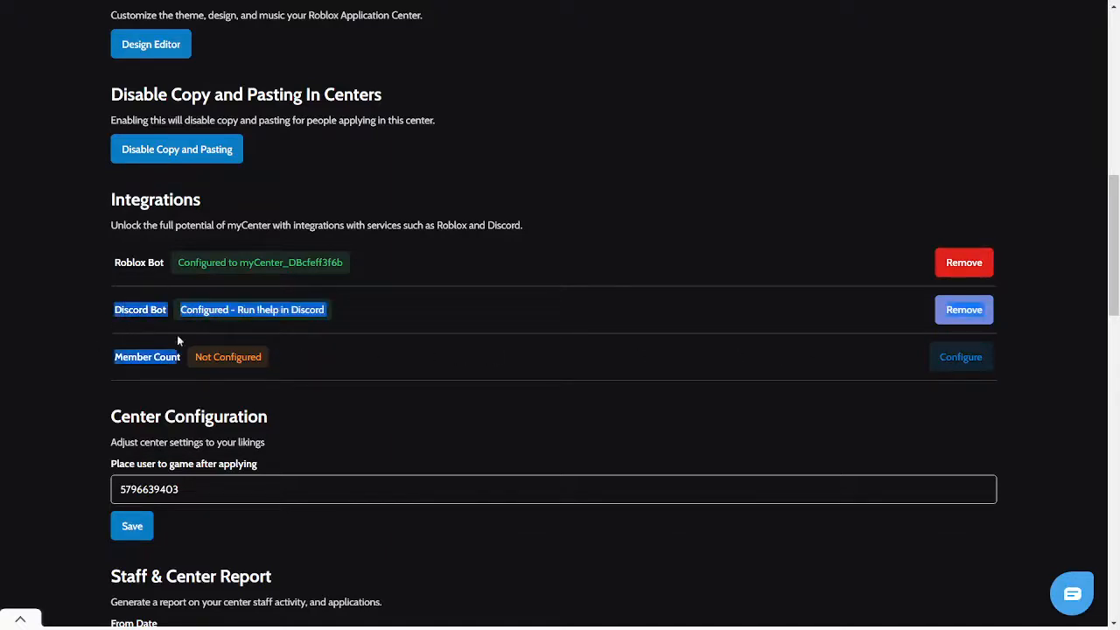
pyautogui.click(367, 308)
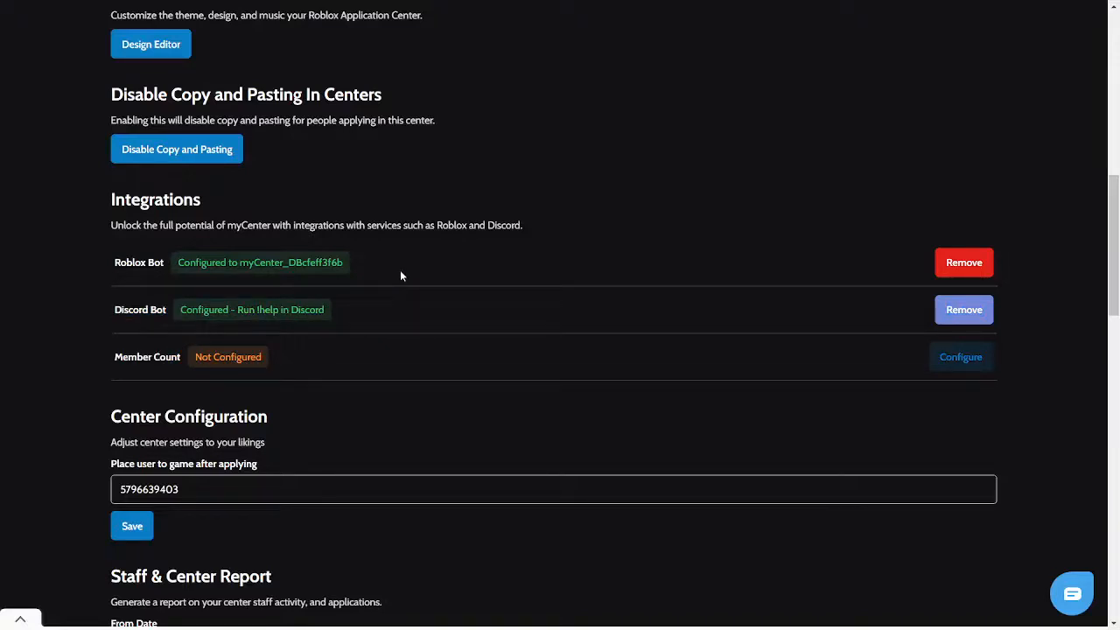
pyautogui.scroll(6, 473, 188)
pyautogui.scroll(4, 481, 223)
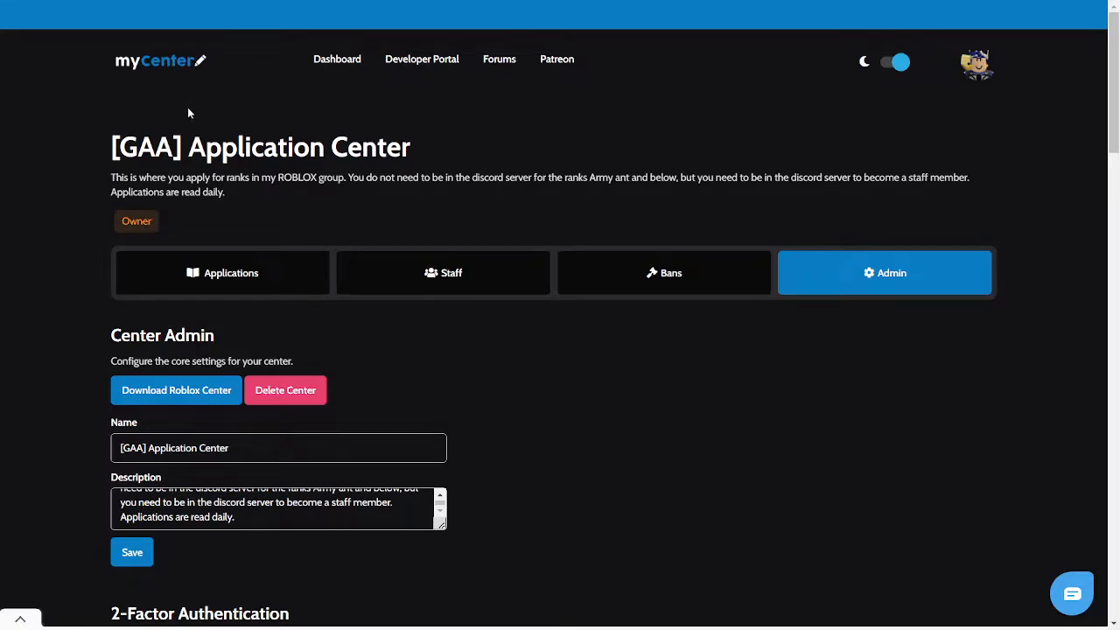
pyautogui.click(302, 285)
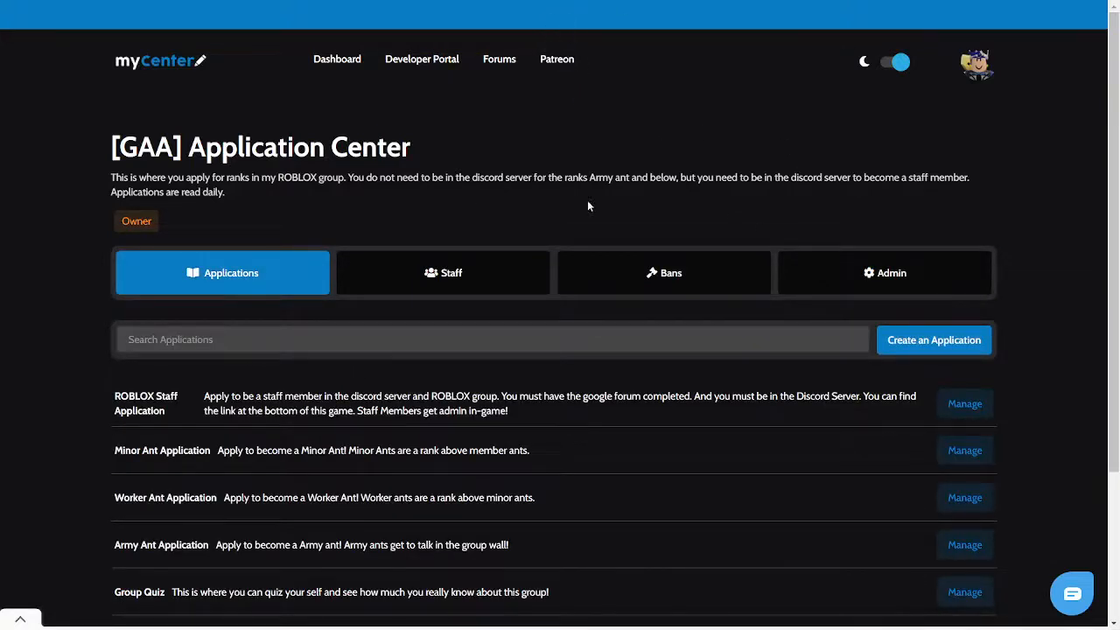
pyautogui.scroll(-3, 424, 257)
pyautogui.scroll(-2, 424, 258)
pyautogui.scroll(5, 423, 258)
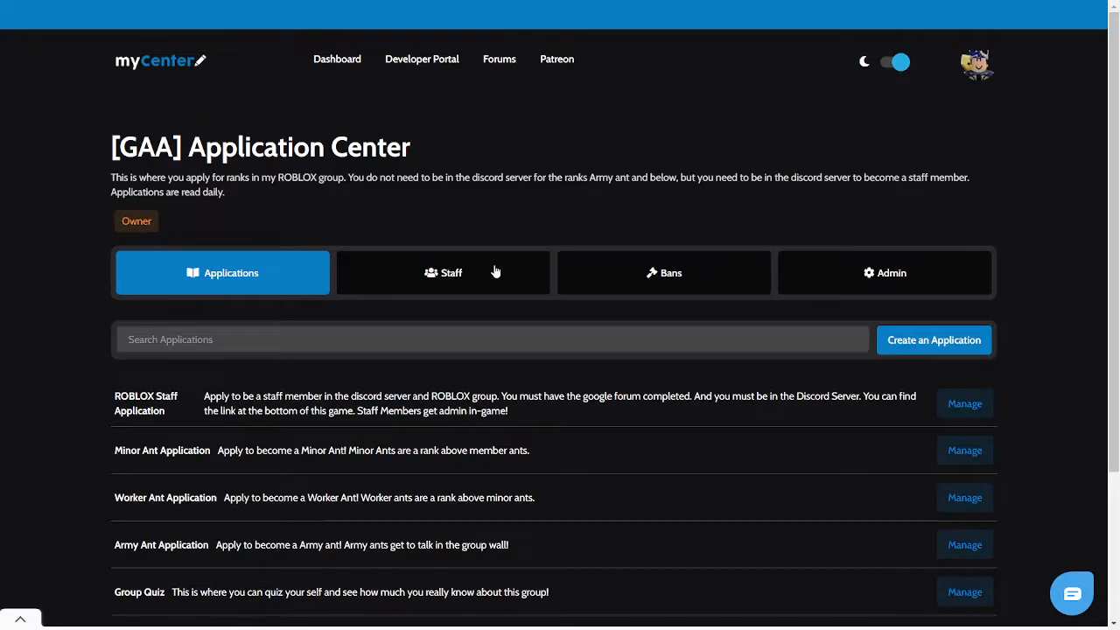
# Switch to the ReAdmin site in fullscreen and return to its user dashboard.
pyautogui.click(560, 44)
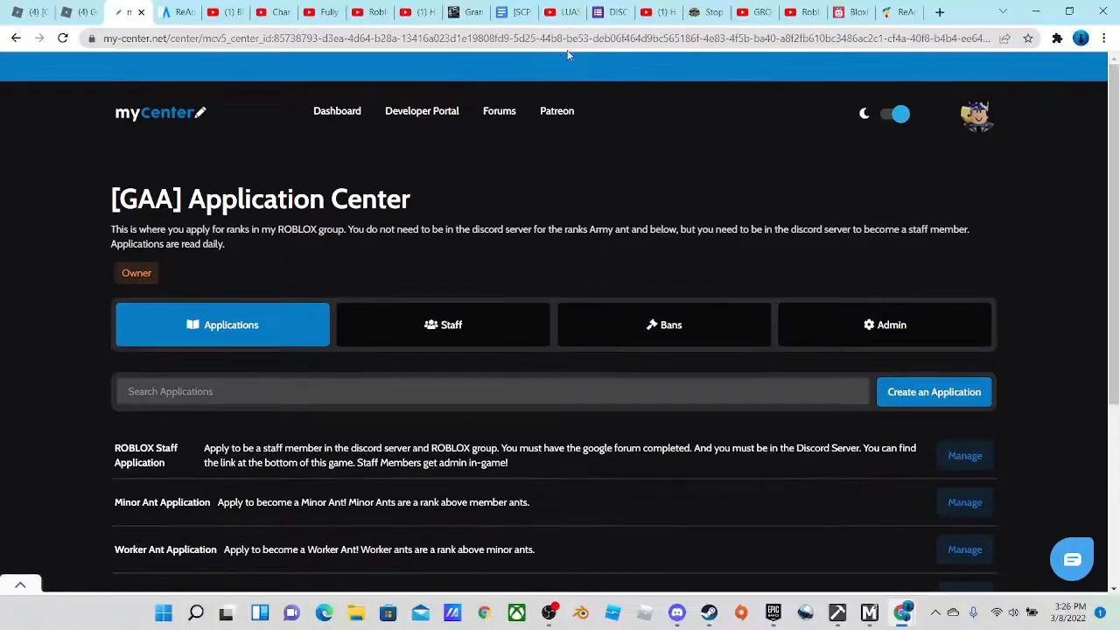
pyautogui.click(175, 12)
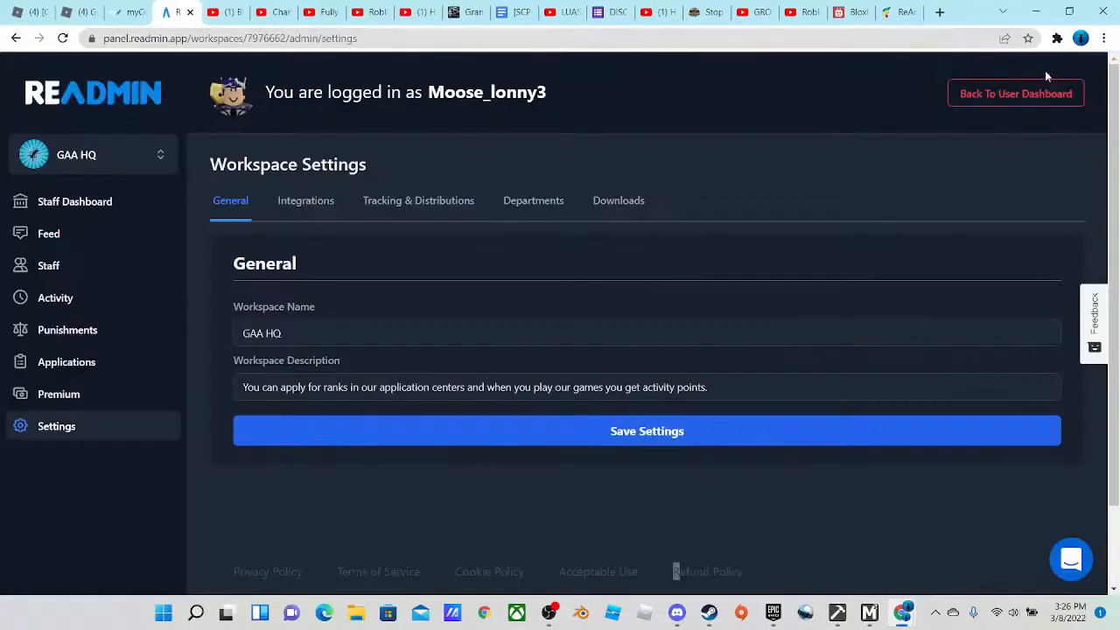
pyautogui.click(1104, 39)
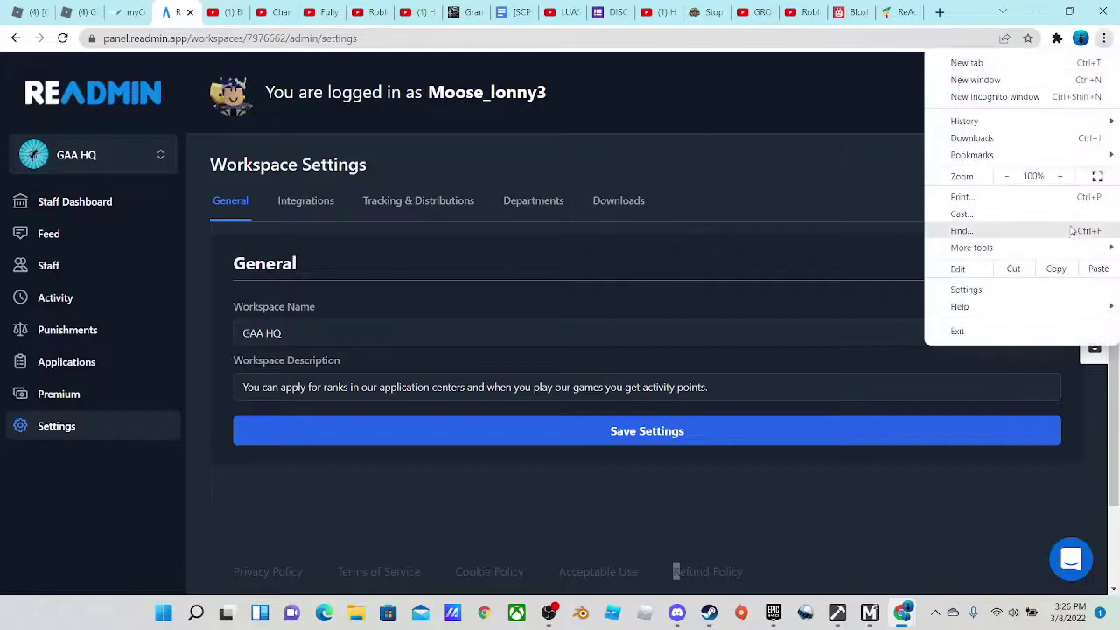
pyautogui.click(1098, 181)
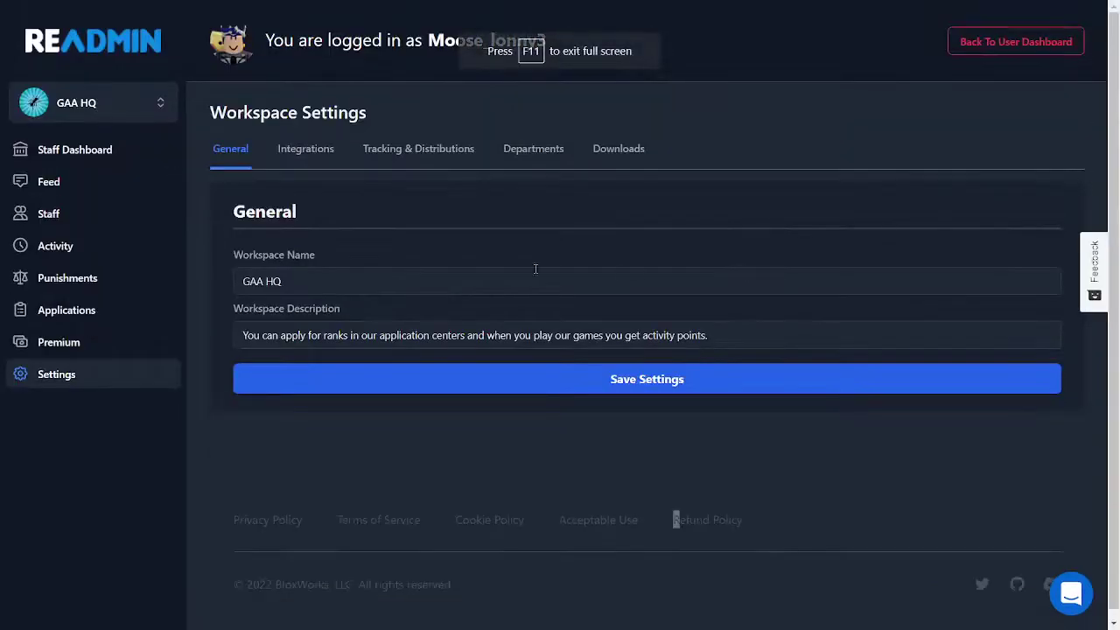
pyautogui.click(105, 103)
pyautogui.click(1015, 42)
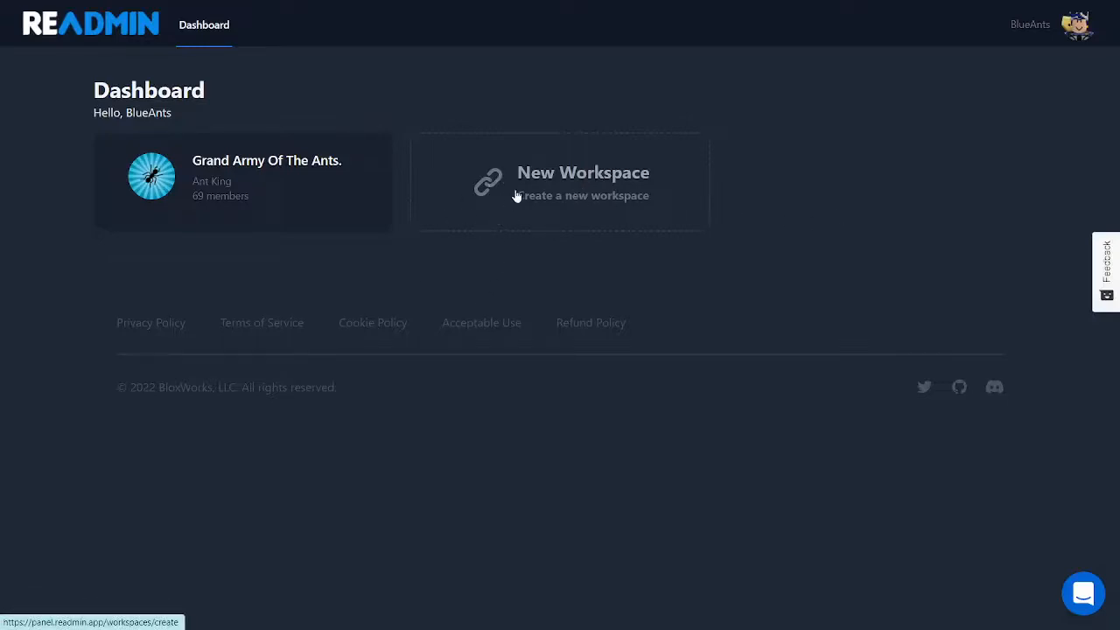
# Peek at the new workspace form, then enter the Grand Army Of The Ants workspace feed.
pyautogui.click(574, 204)
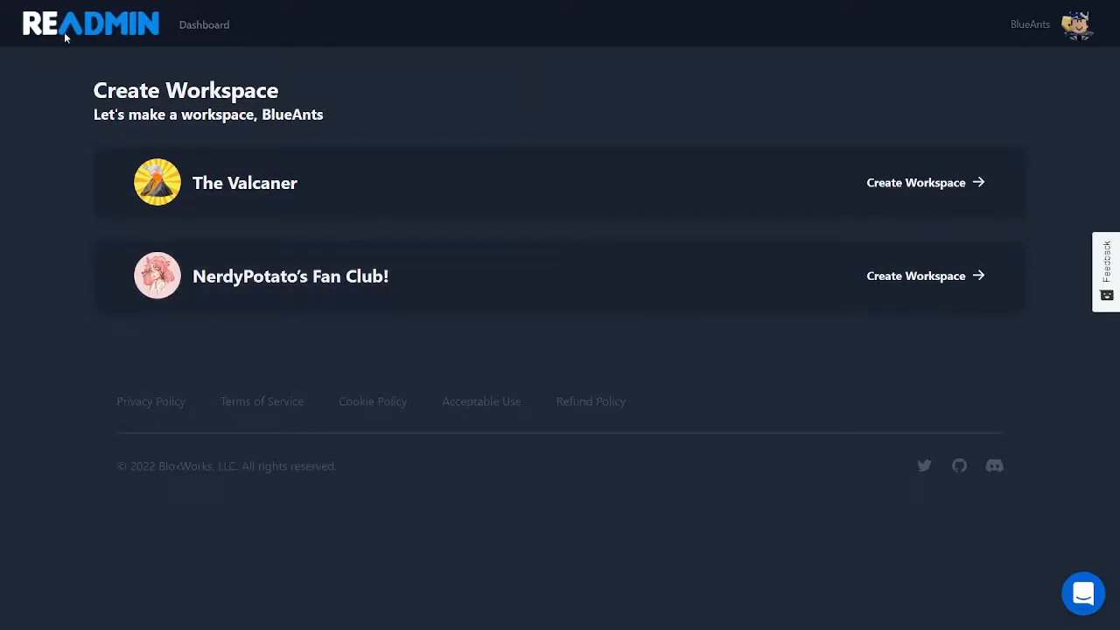
pyautogui.click(204, 25)
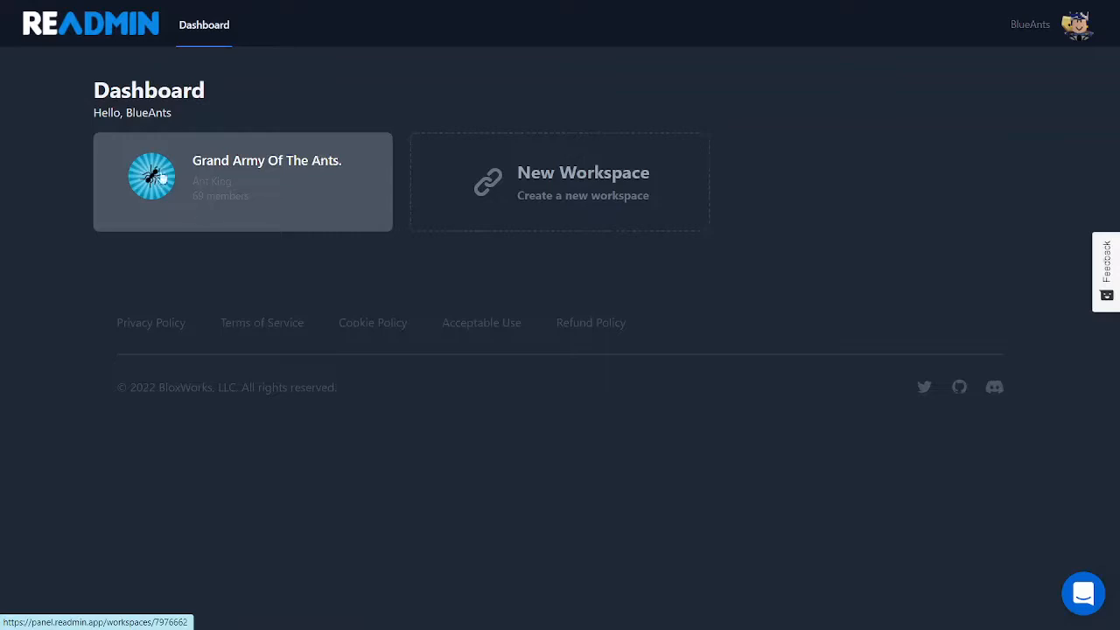
pyautogui.click(157, 177)
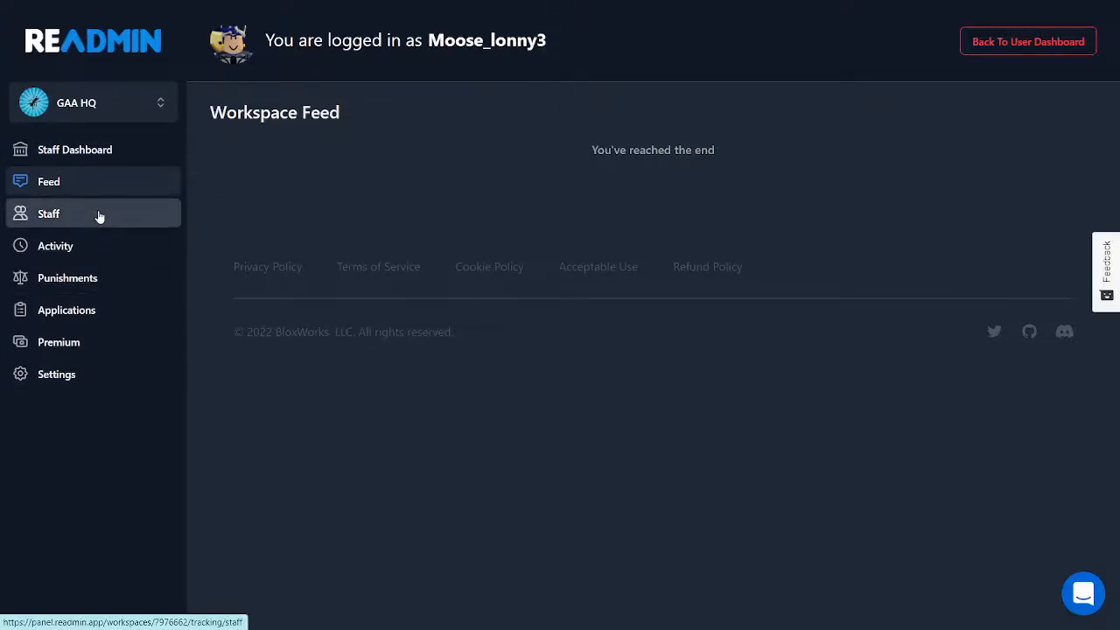
# Browse the workspace's staff roles and activity tracking, including the activity leaderboard.
pyautogui.click(49, 213)
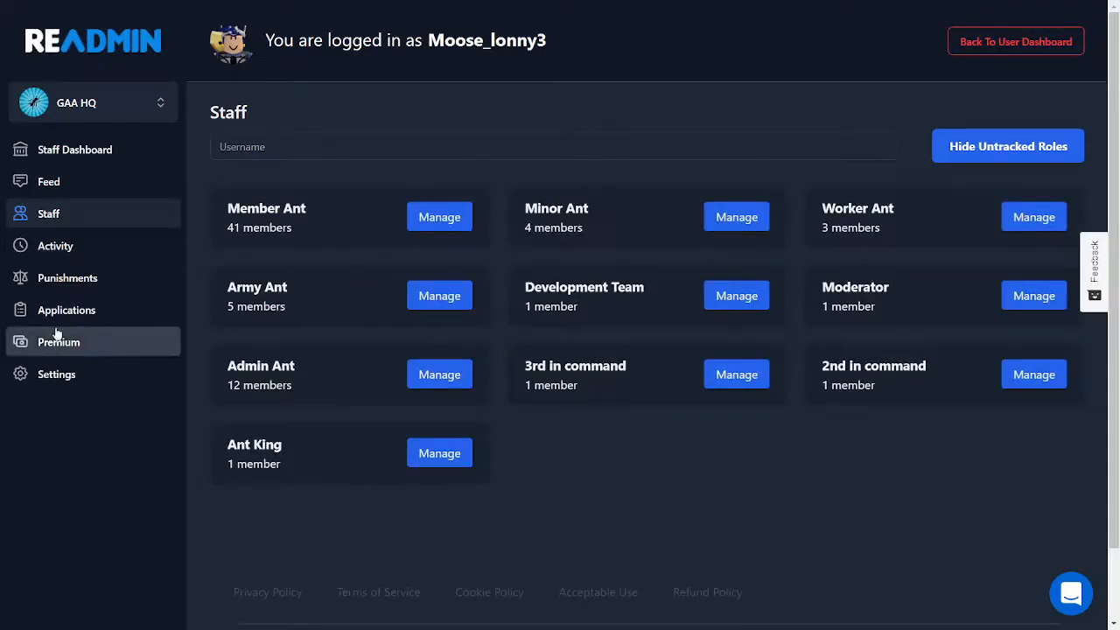
pyautogui.click(55, 246)
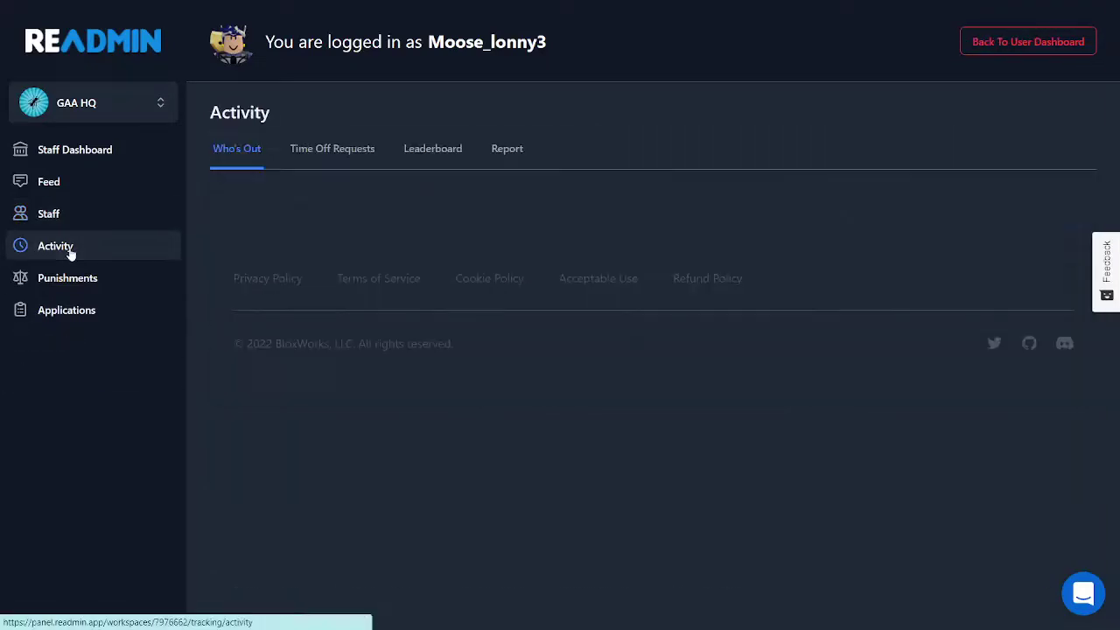
pyautogui.click(416, 149)
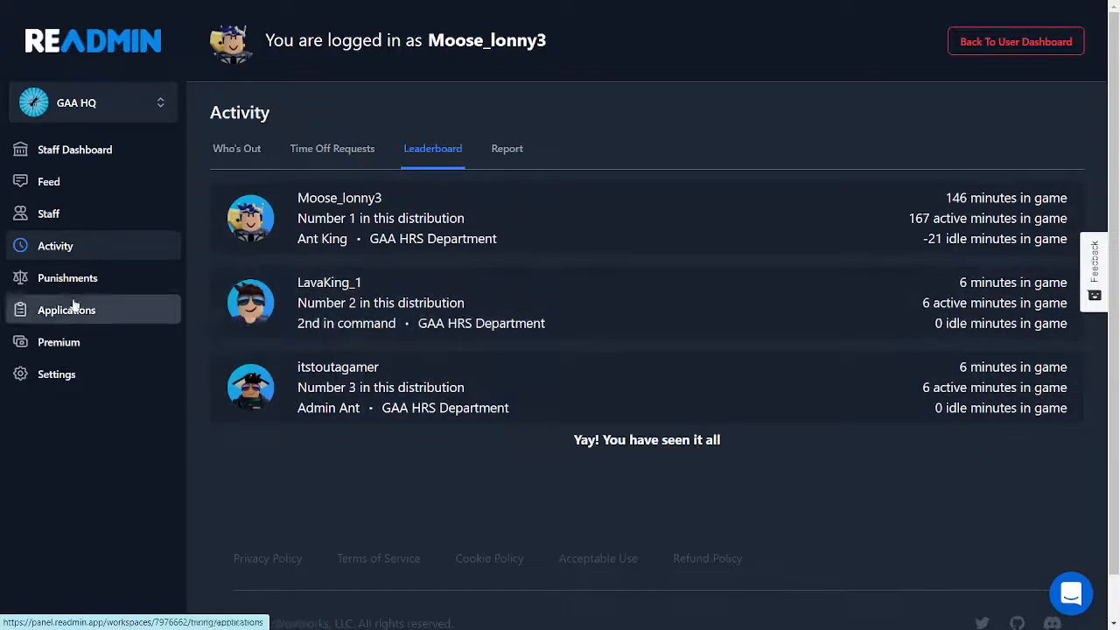
# Browse the punishments, applications and premium pages, then land on the workspace Settings page.
pyautogui.click(67, 277)
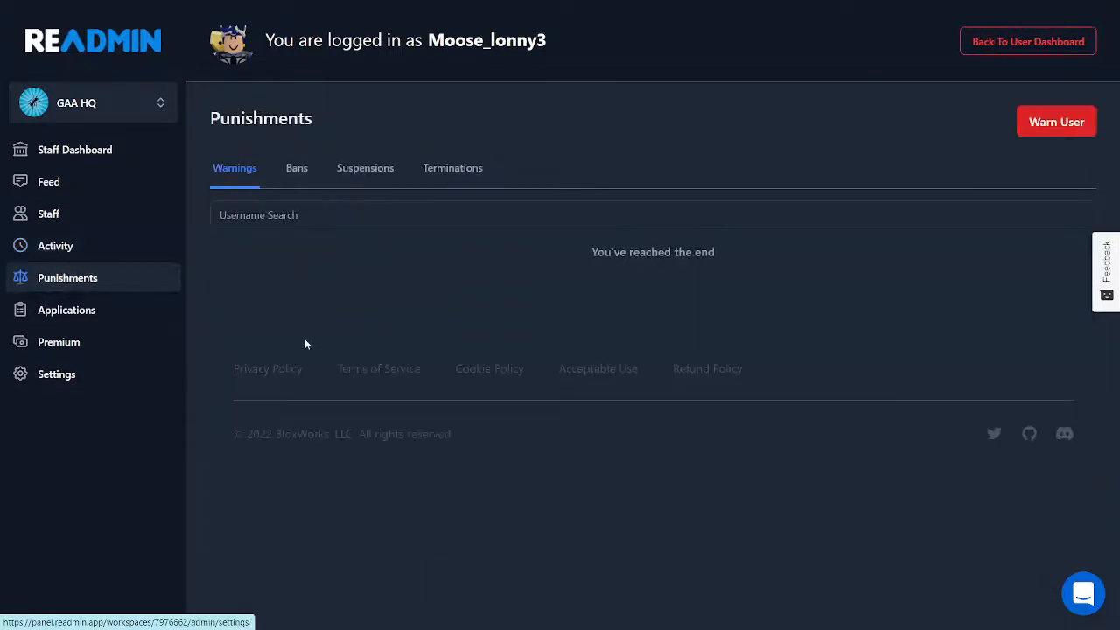
pyautogui.click(66, 310)
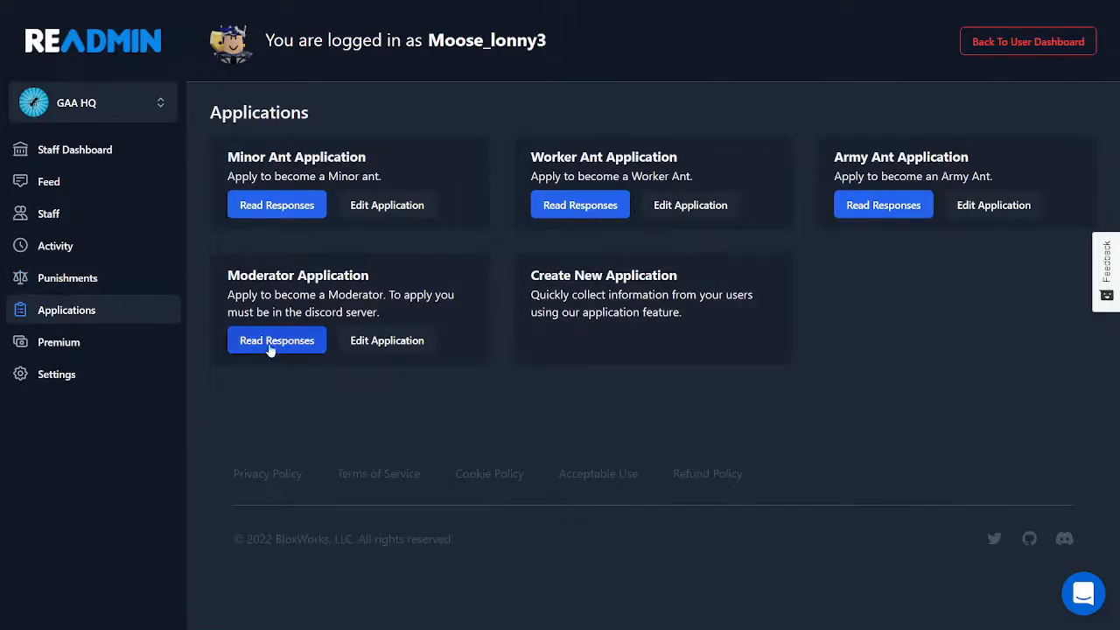
pyautogui.click(73, 342)
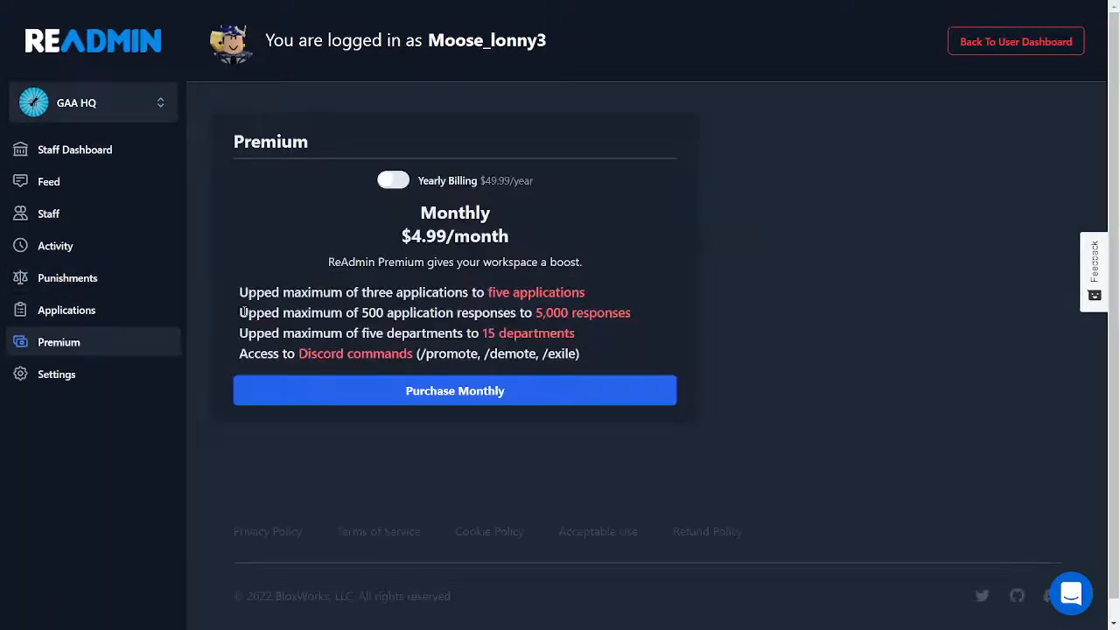
pyautogui.click(56, 374)
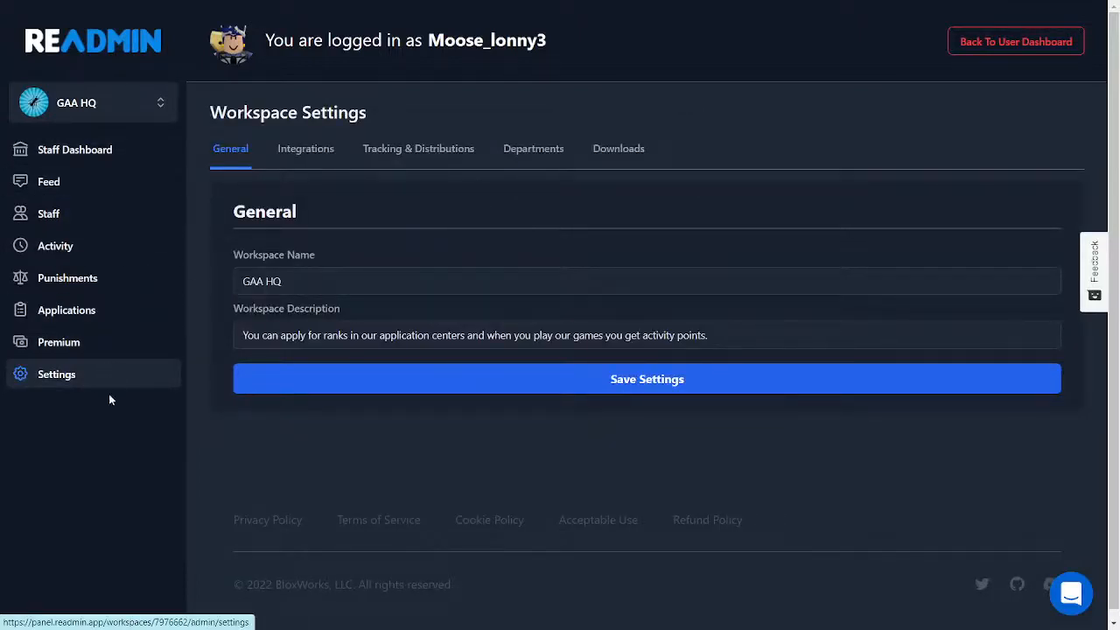
# Review the Downloads, Departments and Tracking & Distributions settings, ending on the Integrations tab.
pyautogui.click(604, 158)
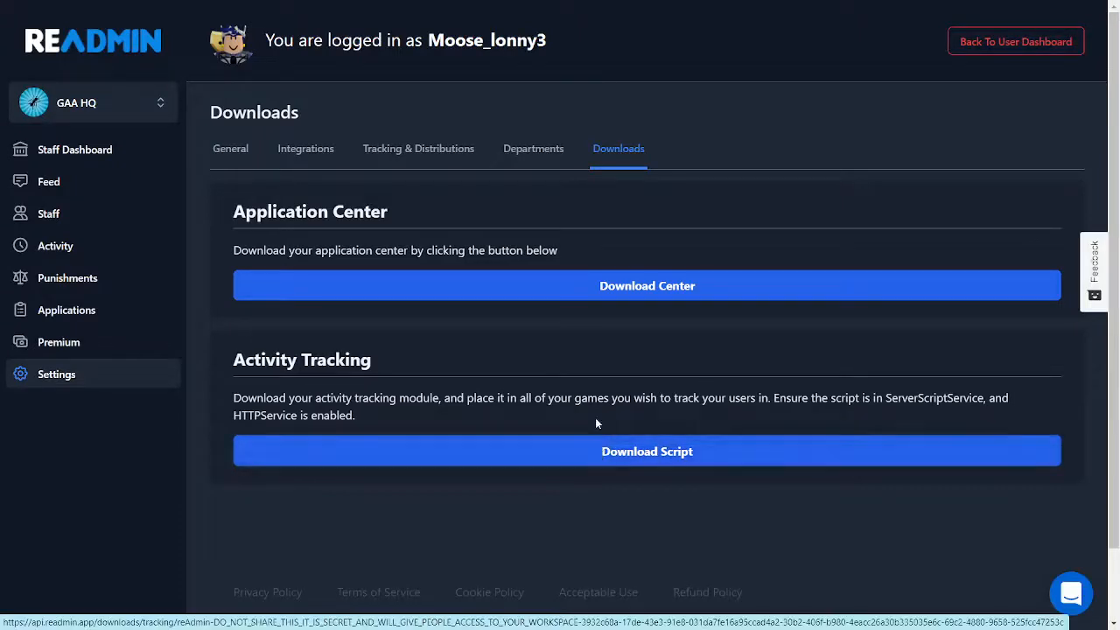
pyautogui.click(533, 148)
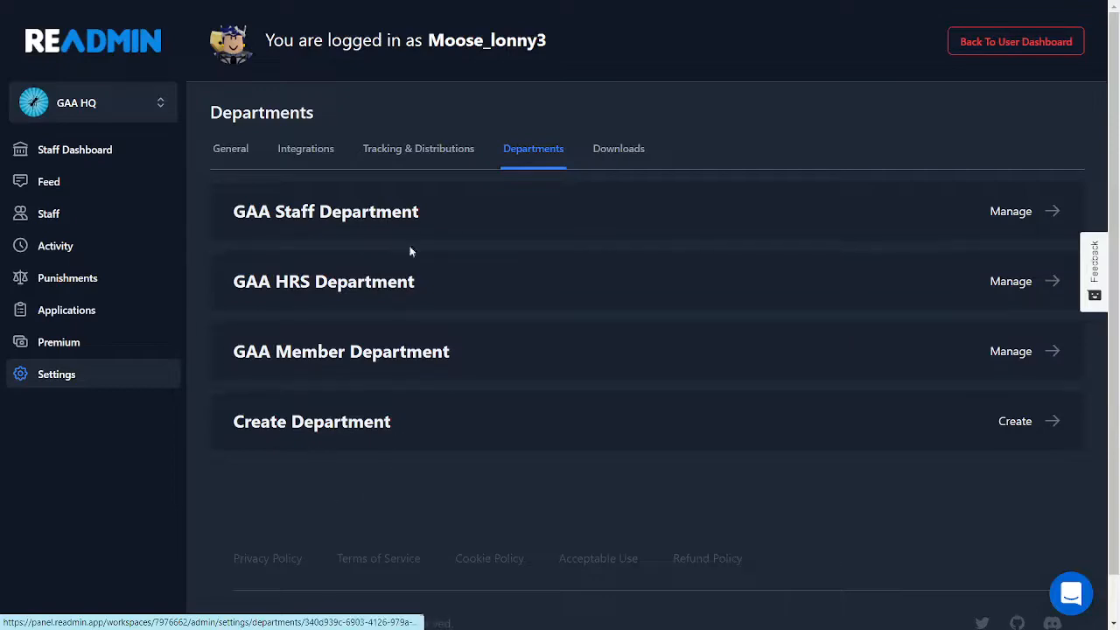
pyautogui.click(419, 159)
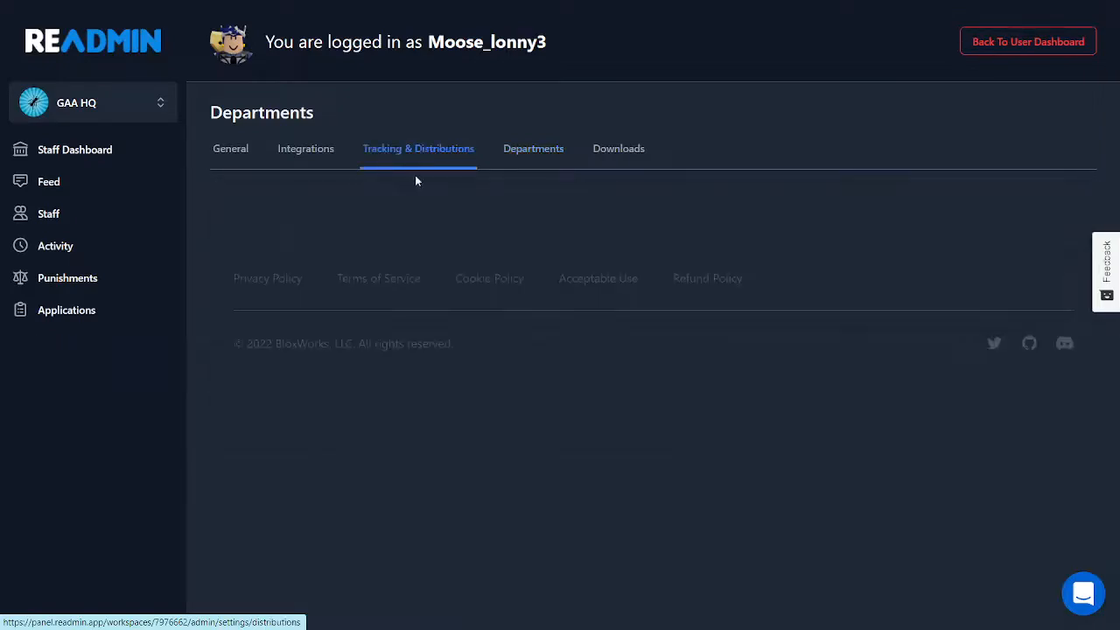
pyautogui.scroll(-2, 332, 350)
pyautogui.scroll(-5, 333, 350)
pyautogui.scroll(3, 354, 516)
pyautogui.scroll(2, 353, 511)
pyautogui.scroll(-2, 353, 511)
pyautogui.scroll(-3, 352, 511)
pyautogui.scroll(-1, 353, 511)
pyautogui.scroll(3, 358, 510)
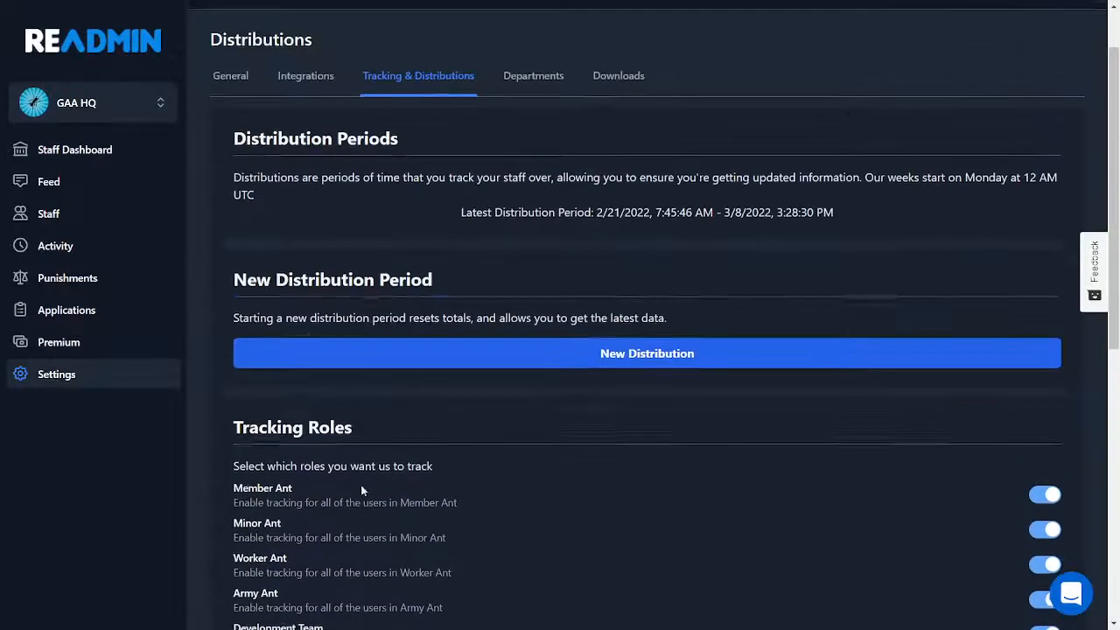
pyautogui.scroll(5, 358, 510)
pyautogui.click(305, 147)
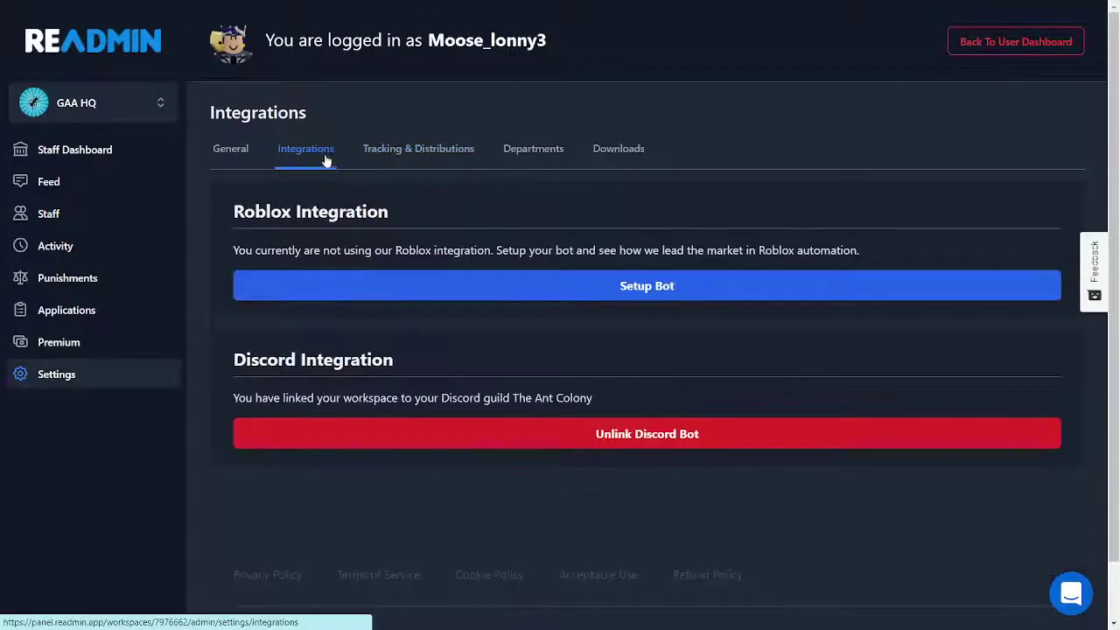
pyautogui.click(371, 295)
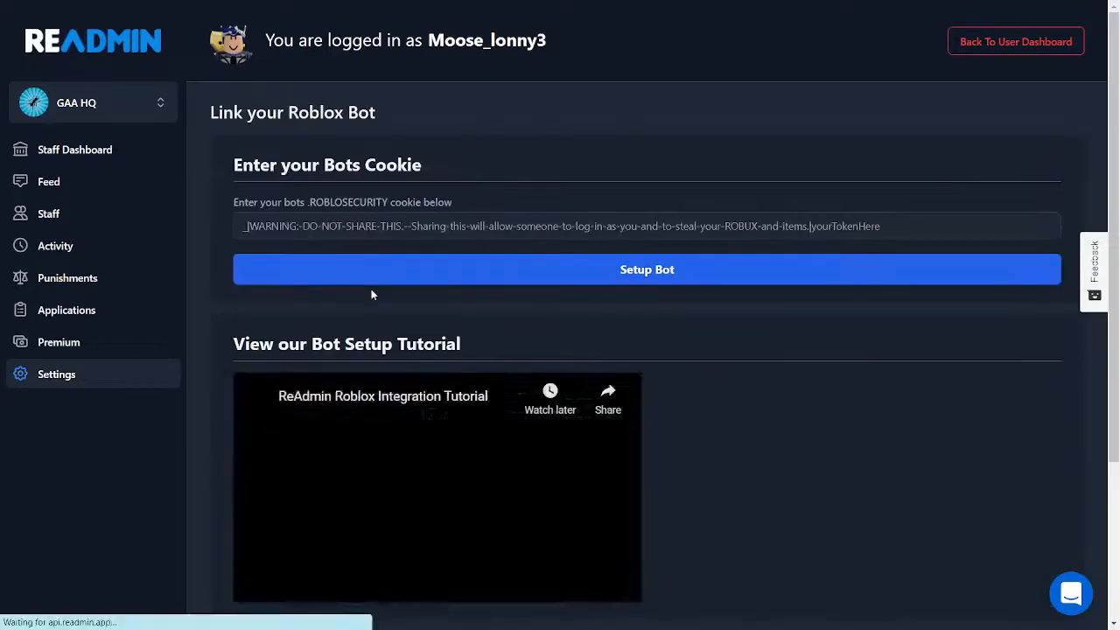
pyautogui.scroll(-3, 371, 295)
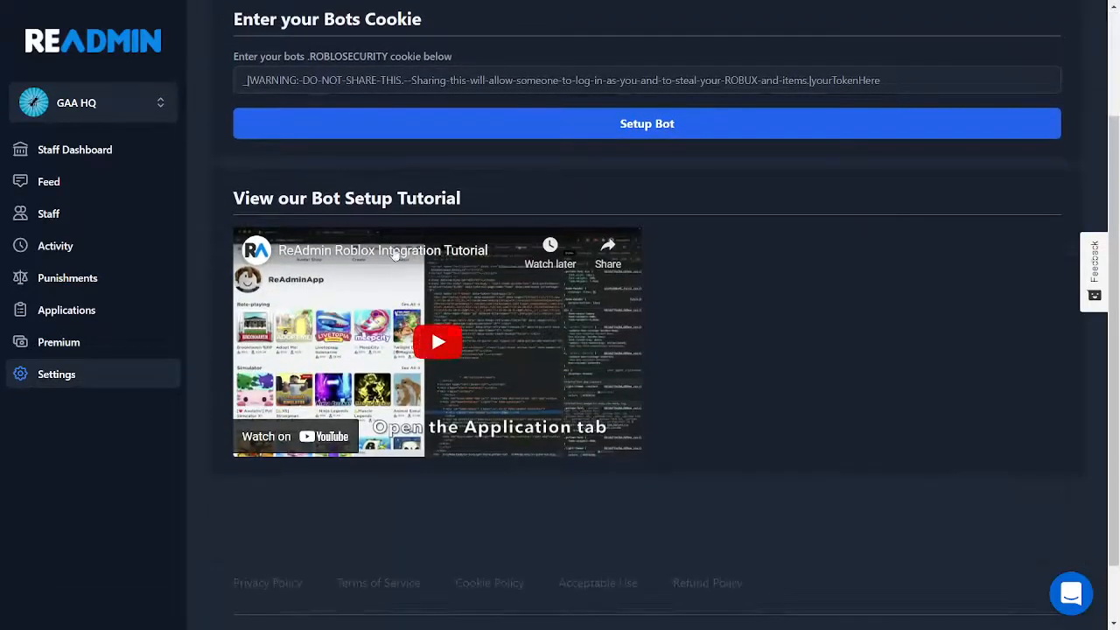
pyautogui.scroll(3, 429, 350)
pyautogui.scroll(2, 350, 223)
pyautogui.click(281, 226)
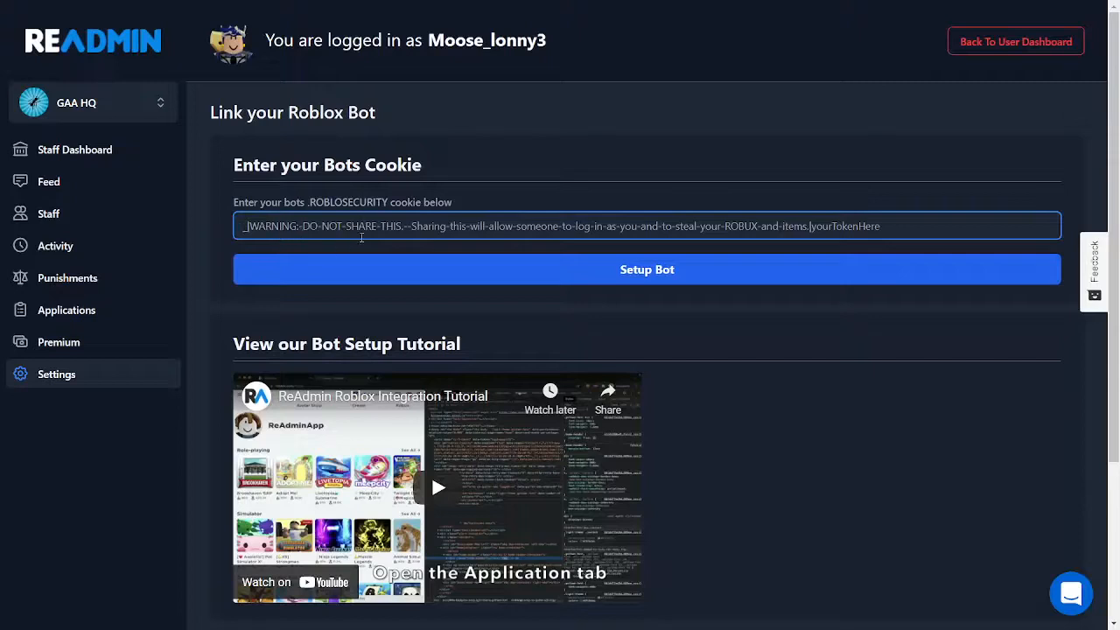
pyautogui.click(122, 374)
pyautogui.click(305, 148)
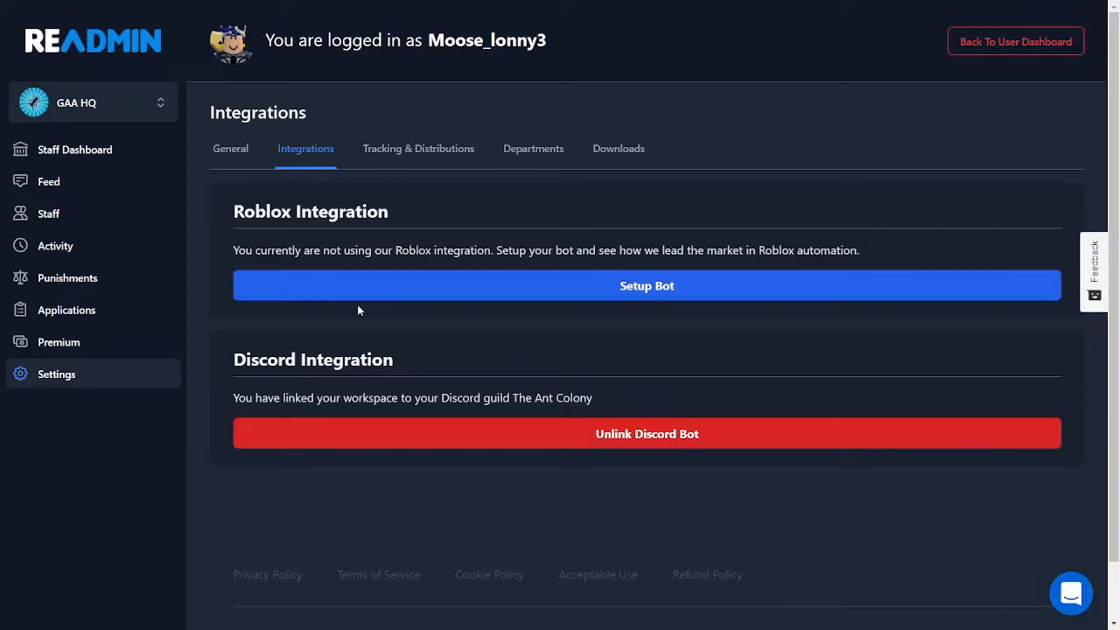
pyautogui.moveTo(219, 212); pyautogui.dragTo(302, 251)
pyautogui.click(429, 247)
# From the applications list, peek at Create New Application, then edit the Minor Ant Application.
pyautogui.click(63, 310)
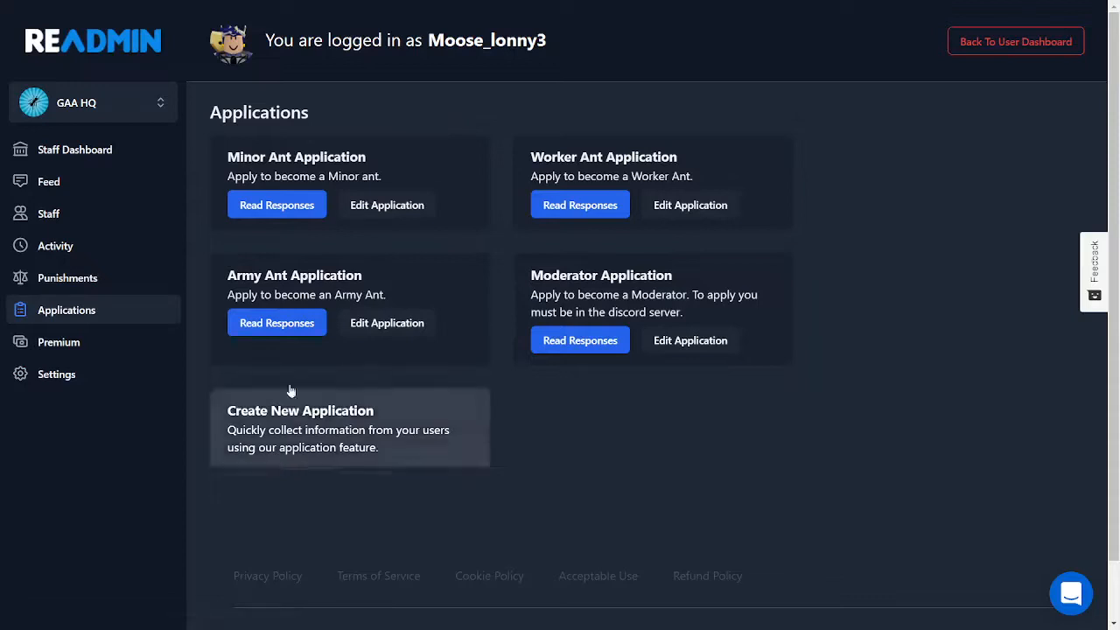
pyautogui.click(333, 438)
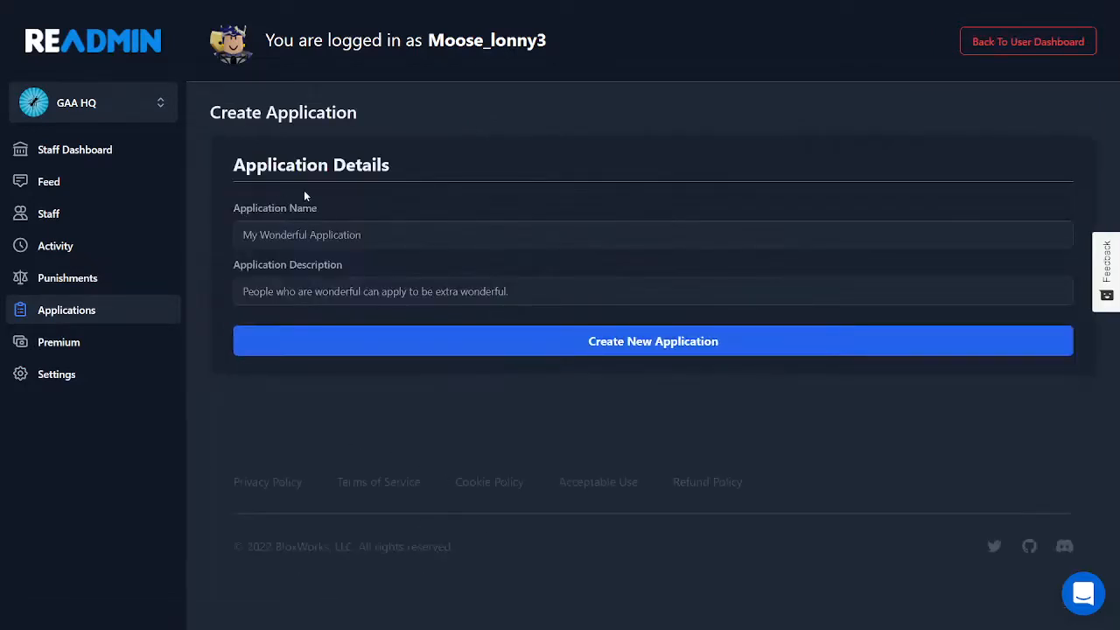
pyautogui.click(67, 310)
pyautogui.click(387, 205)
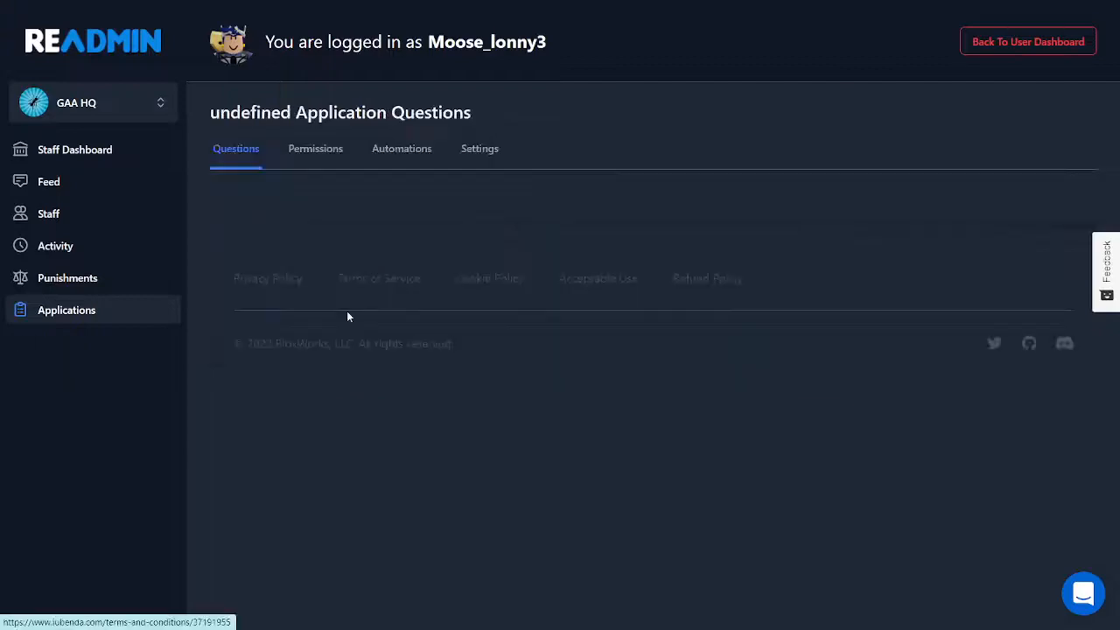
pyautogui.scroll(-5, 381, 446)
pyautogui.scroll(-3, 381, 447)
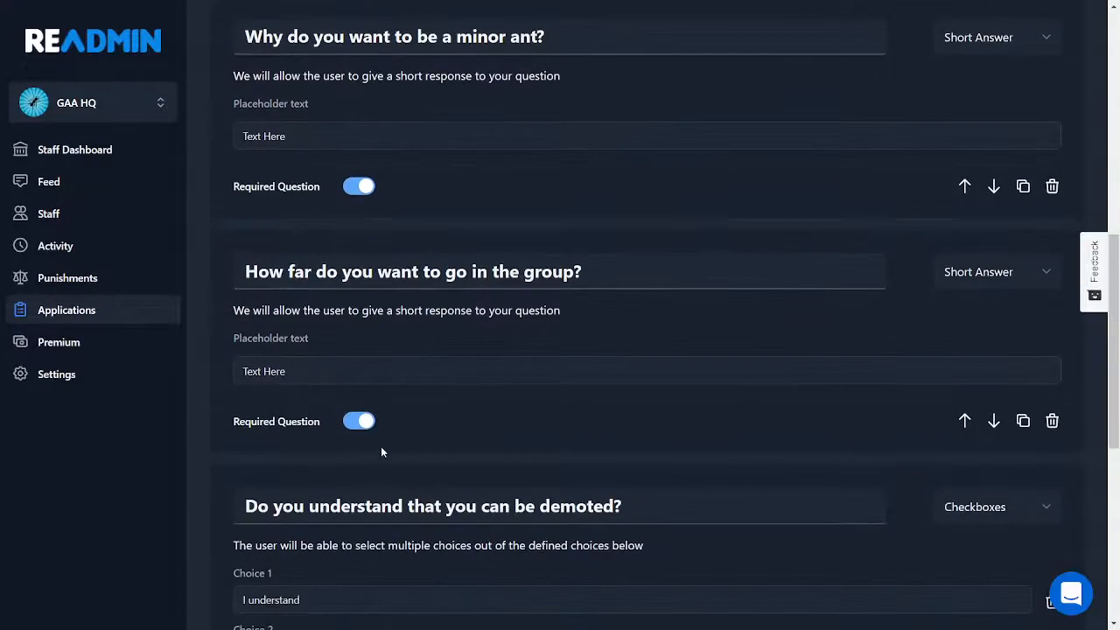
pyautogui.scroll(4, 389, 443)
pyautogui.scroll(5, 390, 443)
pyautogui.scroll(3, 301, 370)
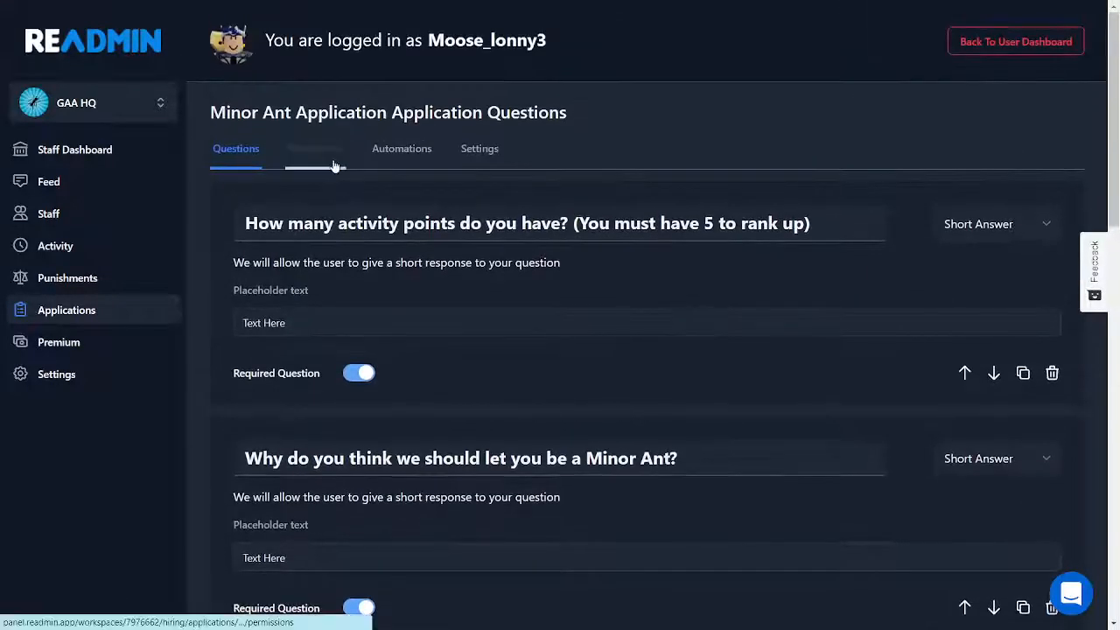
# Review the Minor Ant Application's requirements, automations, general settings and questions, then return to the list.
pyautogui.click(316, 148)
pyautogui.scroll(-5, 436, 395)
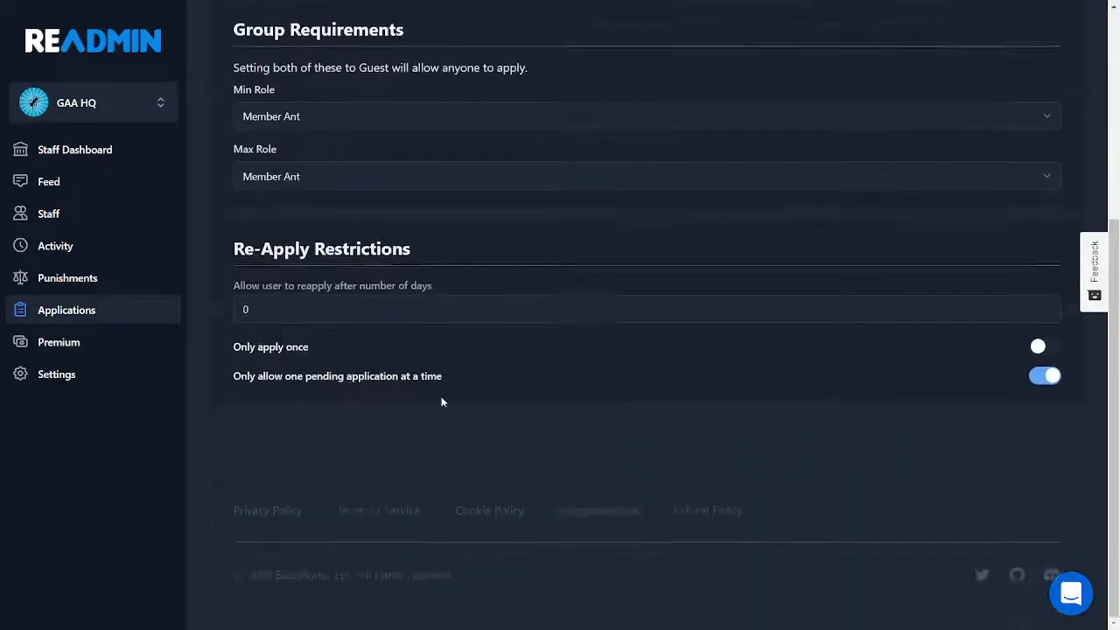
pyautogui.scroll(5, 441, 393)
pyautogui.click(424, 153)
pyautogui.scroll(-5, 442, 497)
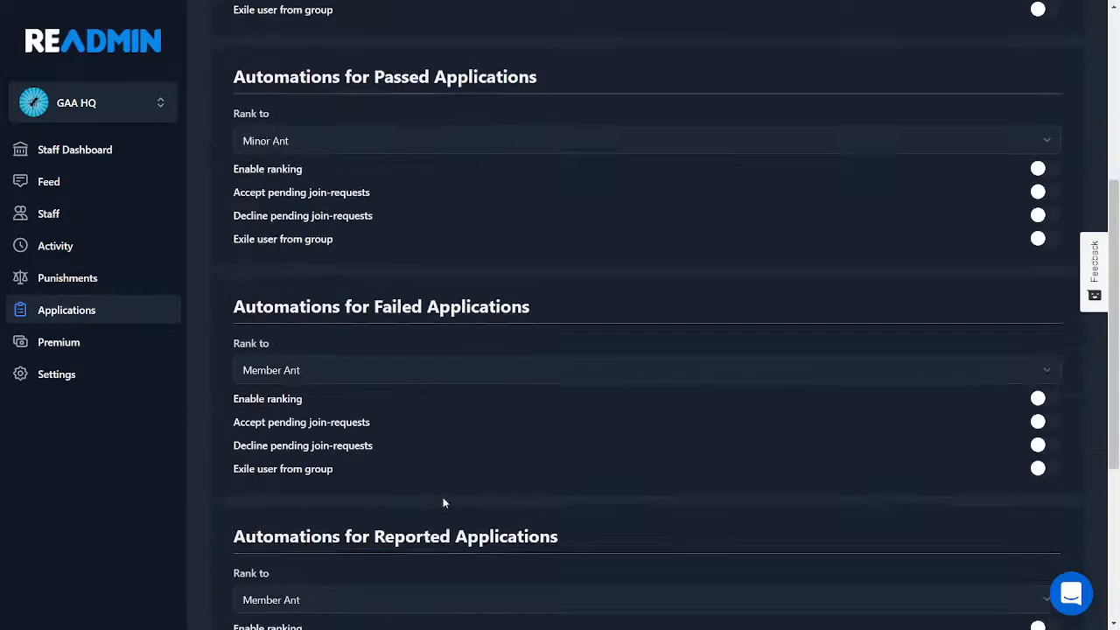
pyautogui.scroll(5, 455, 433)
pyautogui.click(480, 149)
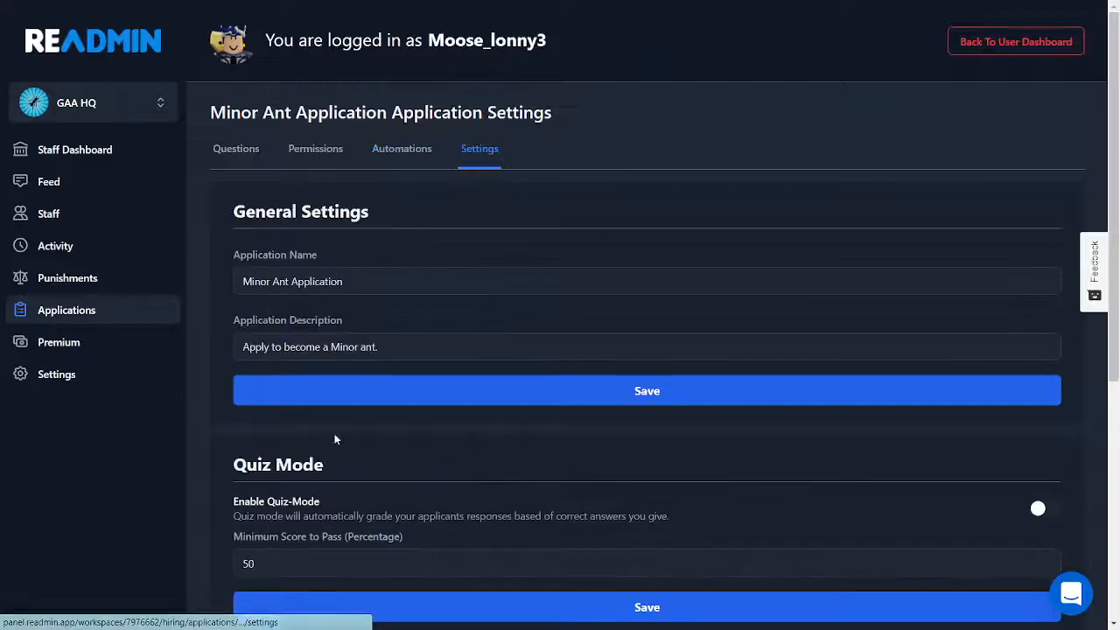
pyautogui.scroll(-5, 341, 412)
pyautogui.scroll(4, 485, 502)
pyautogui.scroll(2, 488, 499)
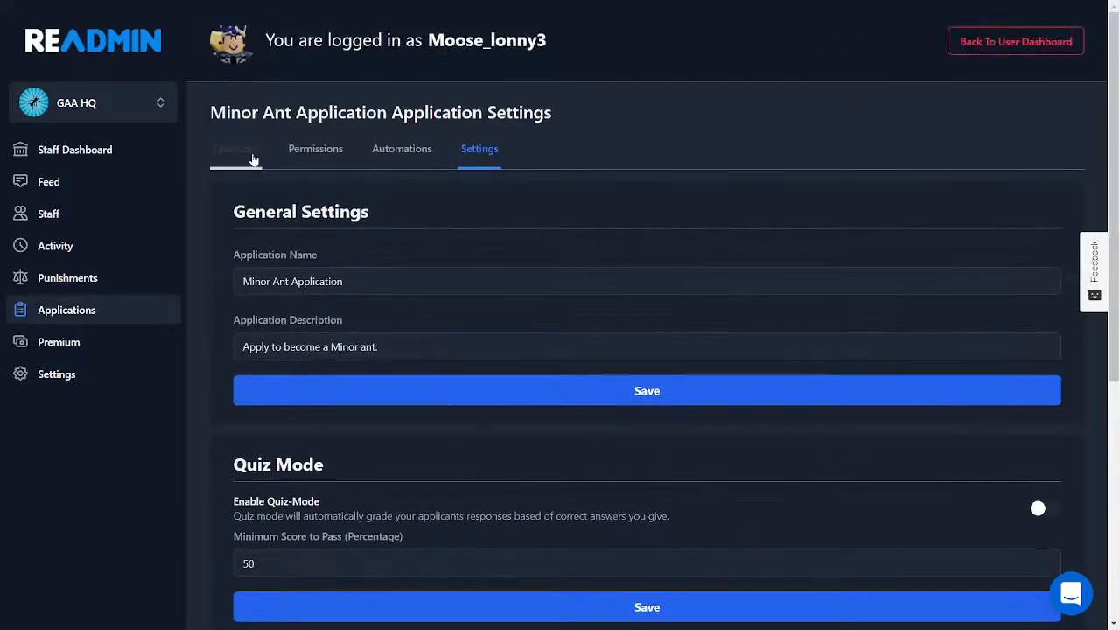
pyautogui.click(236, 148)
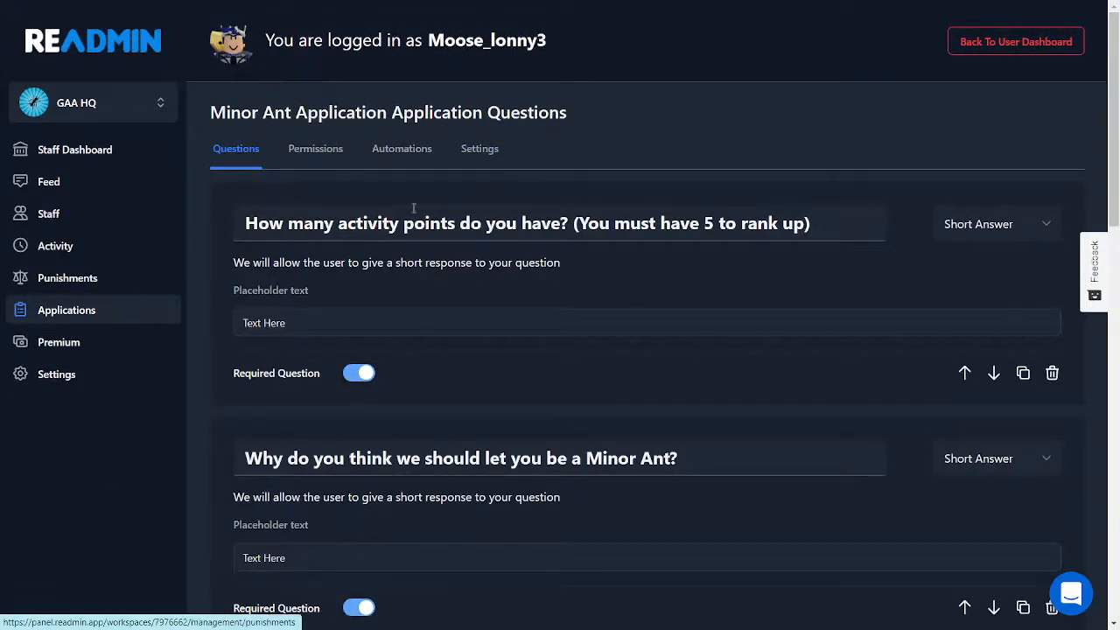
pyautogui.click(402, 149)
pyautogui.scroll(-5, 395, 395)
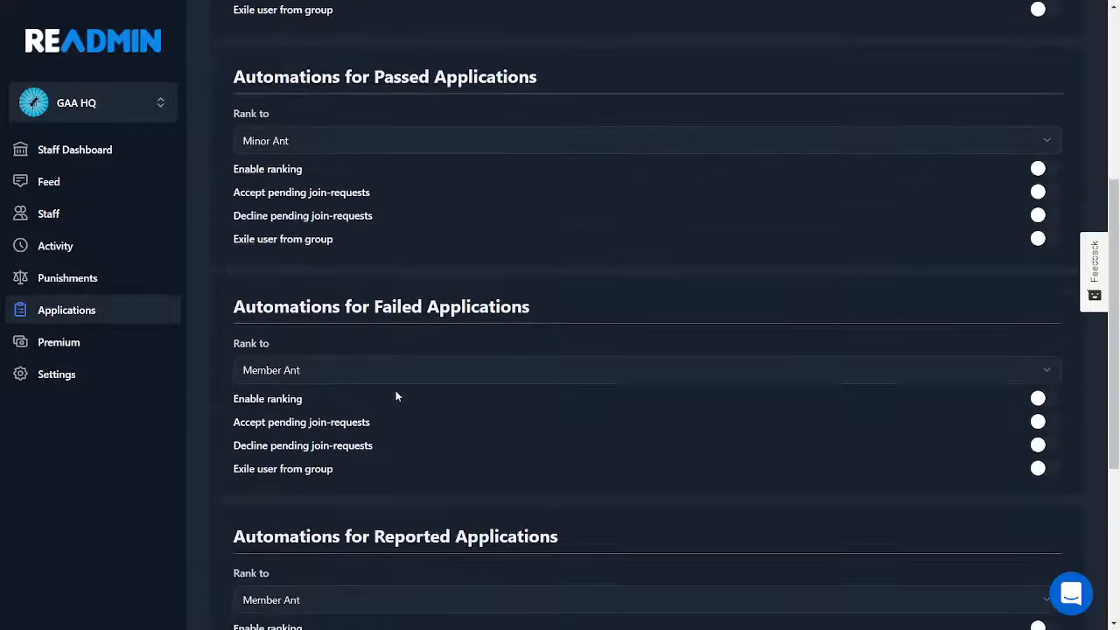
pyautogui.scroll(1, 395, 394)
pyautogui.click(67, 310)
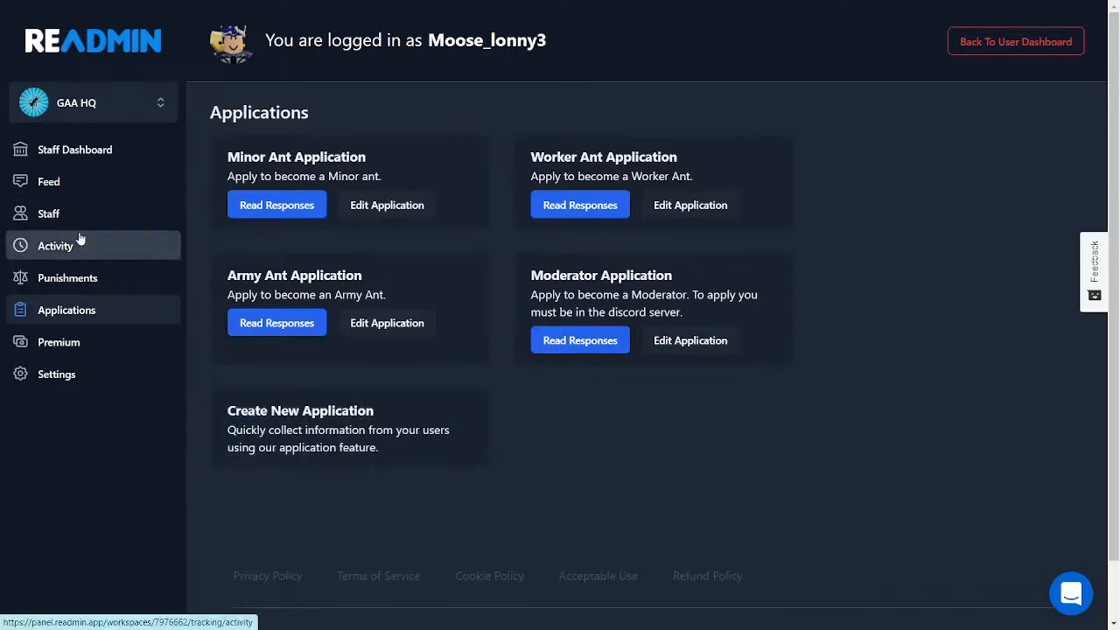
# Go via the workspace and staff dashboards to Activity's Time Off Requests, showing none pending.
pyautogui.click(101, 150)
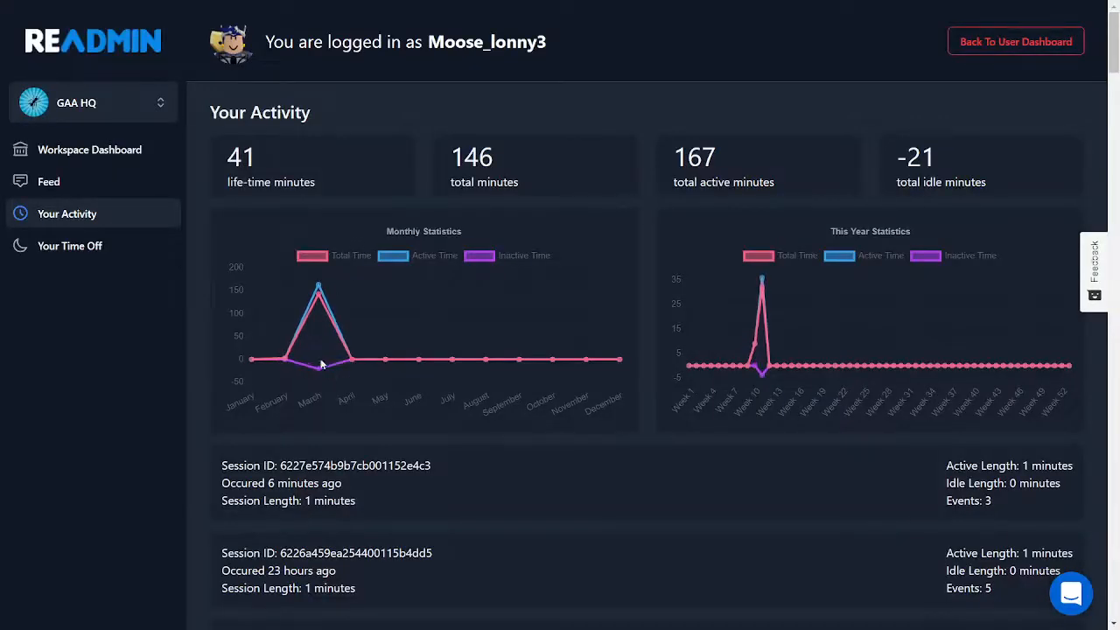
pyautogui.scroll(-5, 411, 359)
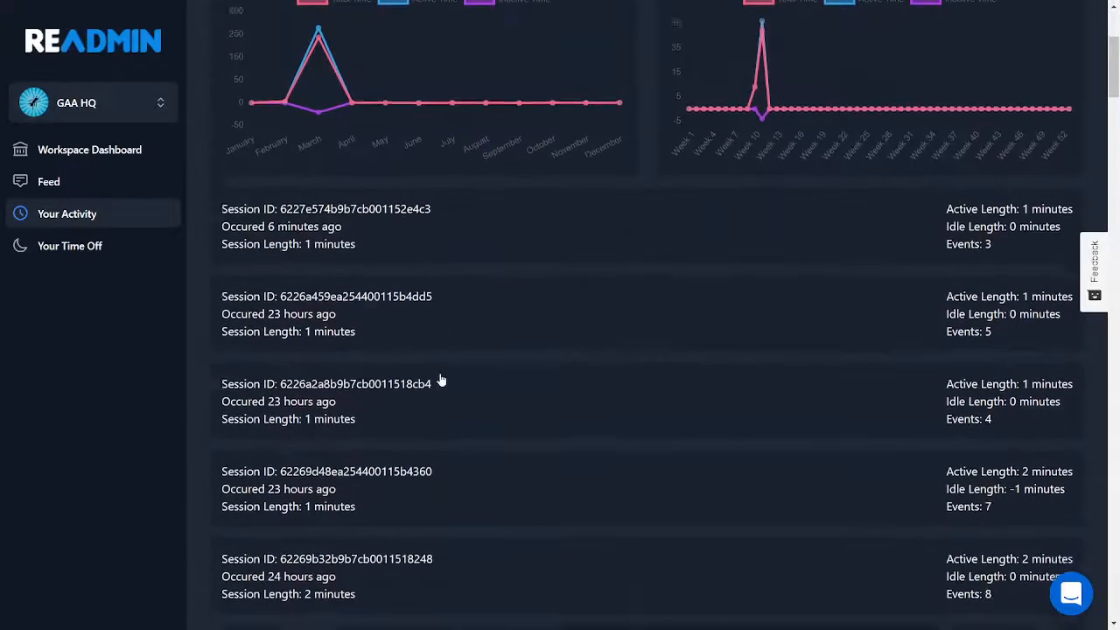
pyautogui.scroll(-2, 464, 363)
pyautogui.scroll(3, 490, 322)
pyautogui.scroll(3, 490, 322)
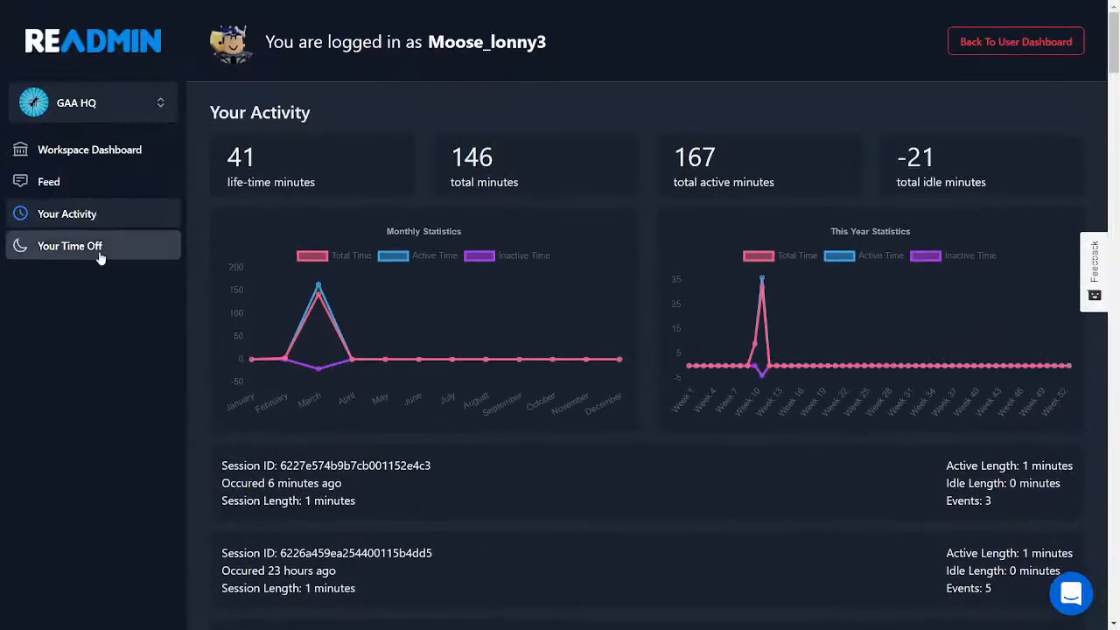
pyautogui.click(90, 150)
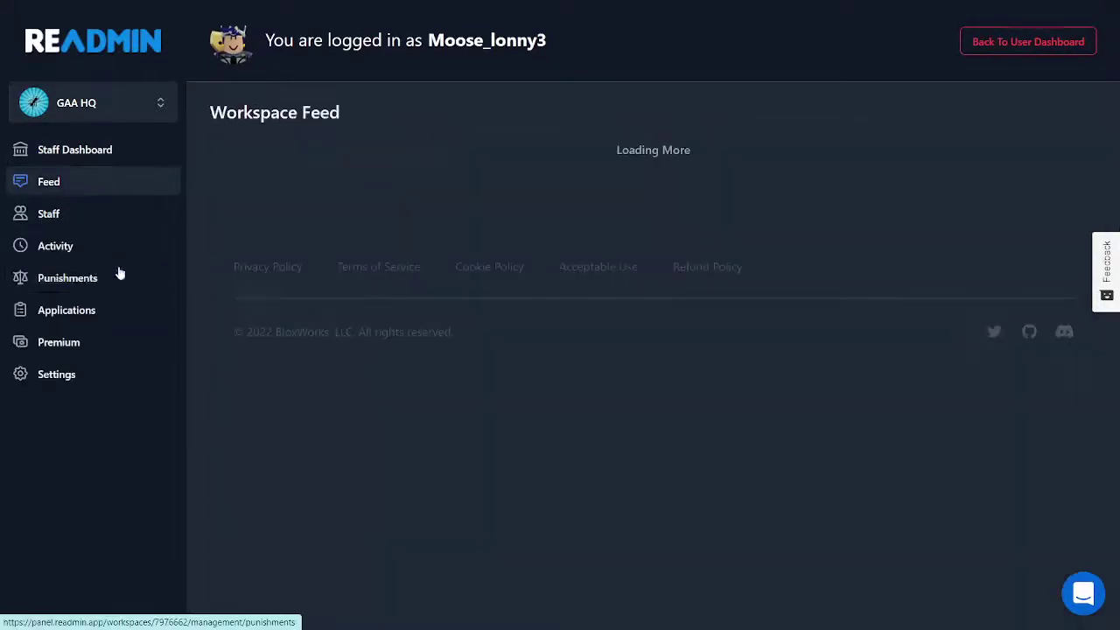
pyautogui.click(56, 246)
pyautogui.click(332, 148)
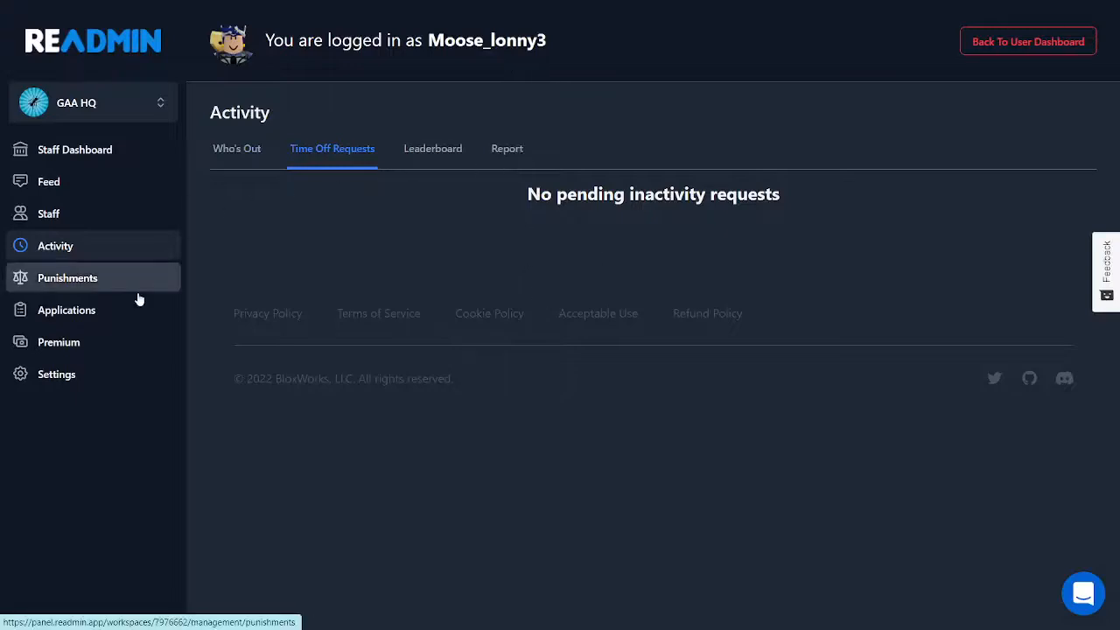
# In Settings > Departments, bring up the GAA Staff Department's role settings.
pyautogui.click(57, 375)
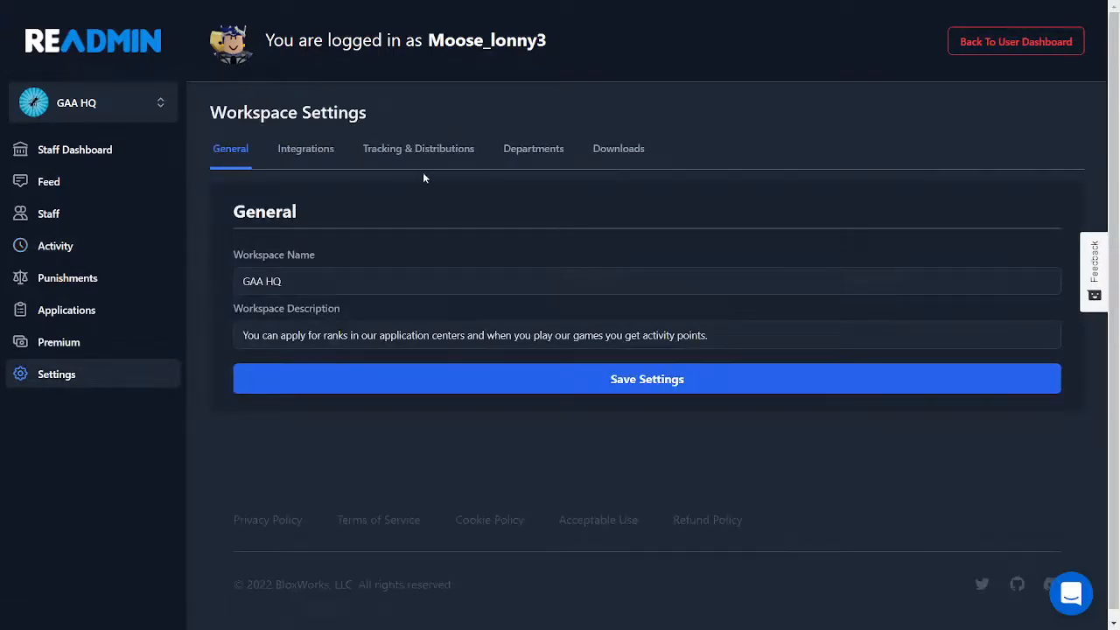
pyautogui.click(418, 147)
pyautogui.click(529, 151)
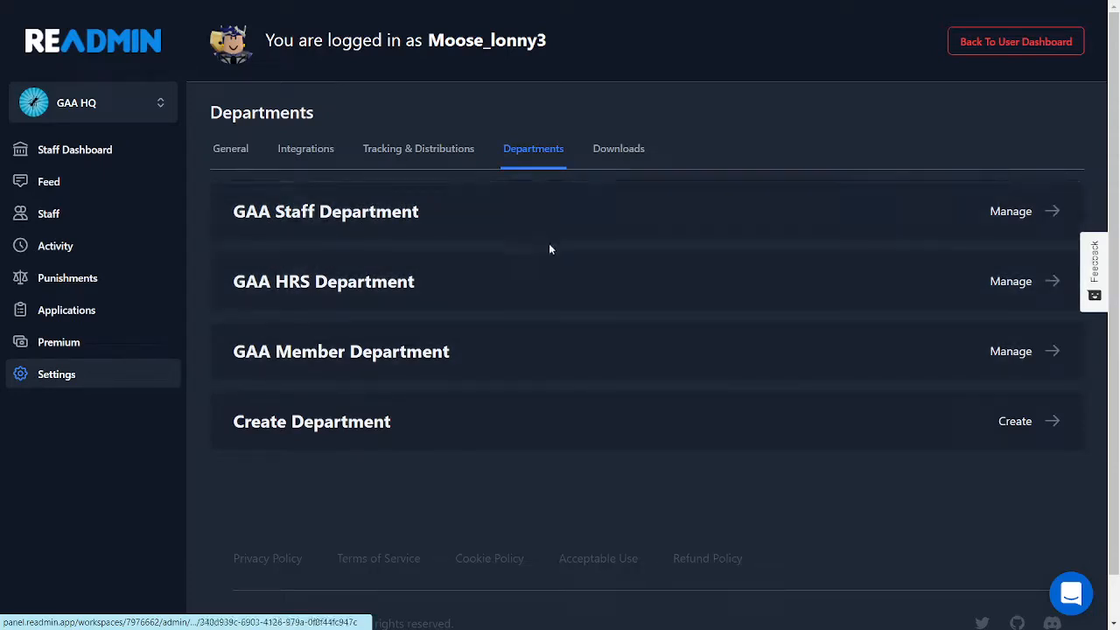
pyautogui.click(549, 244)
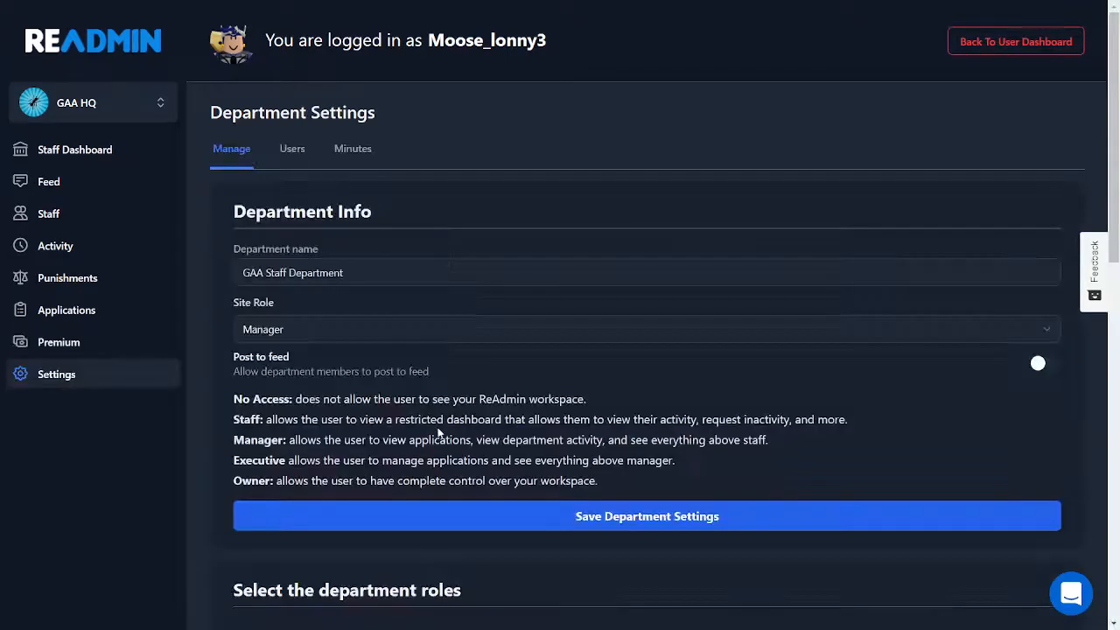
pyautogui.scroll(-4, 467, 394)
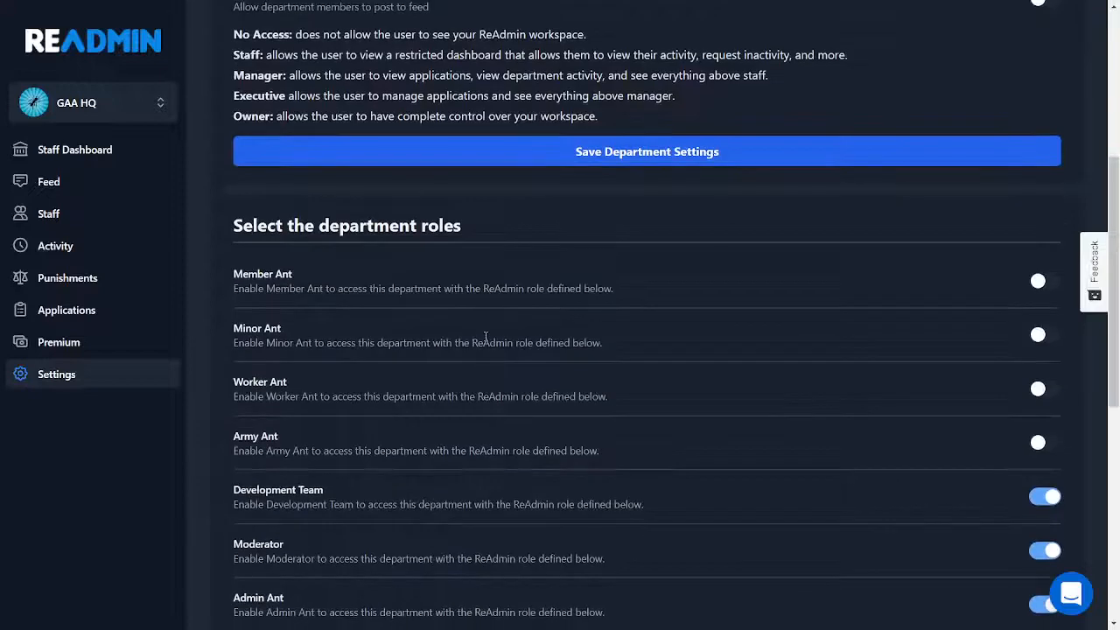
pyautogui.scroll(-2, 482, 338)
pyautogui.scroll(-2, 482, 338)
pyautogui.scroll(-1, 482, 337)
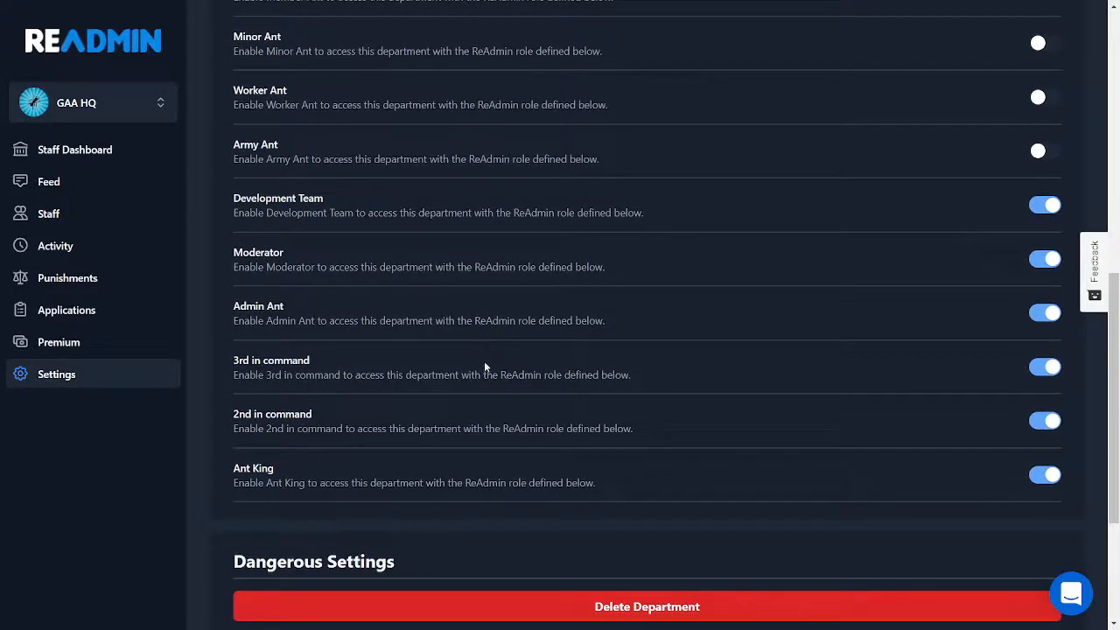
pyautogui.scroll(4, 483, 361)
pyautogui.scroll(4, 489, 241)
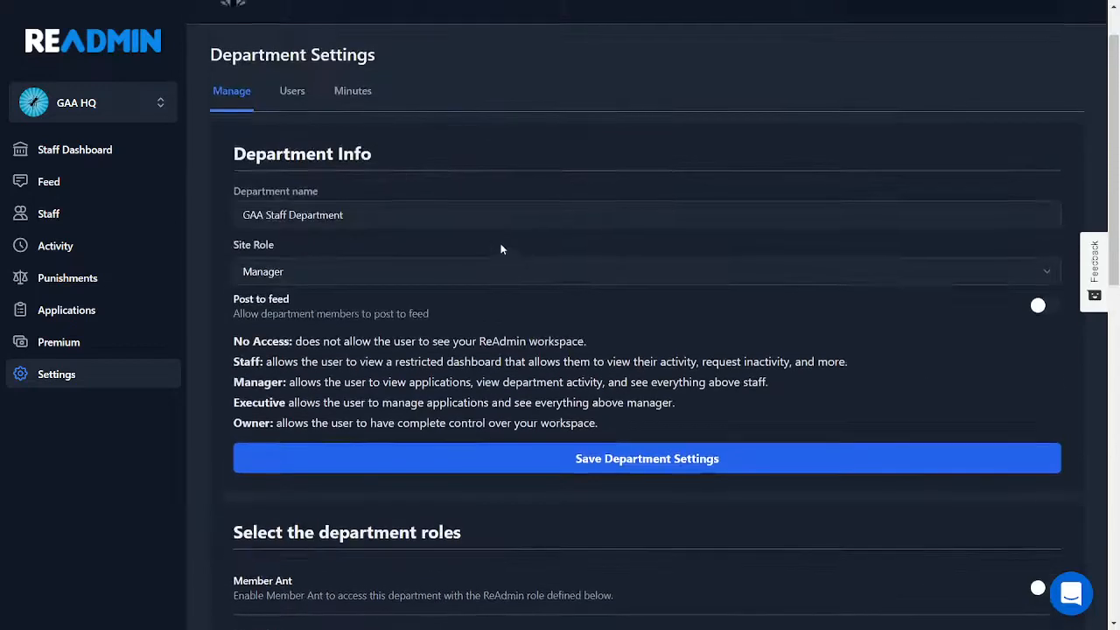
pyautogui.scroll(1, 501, 249)
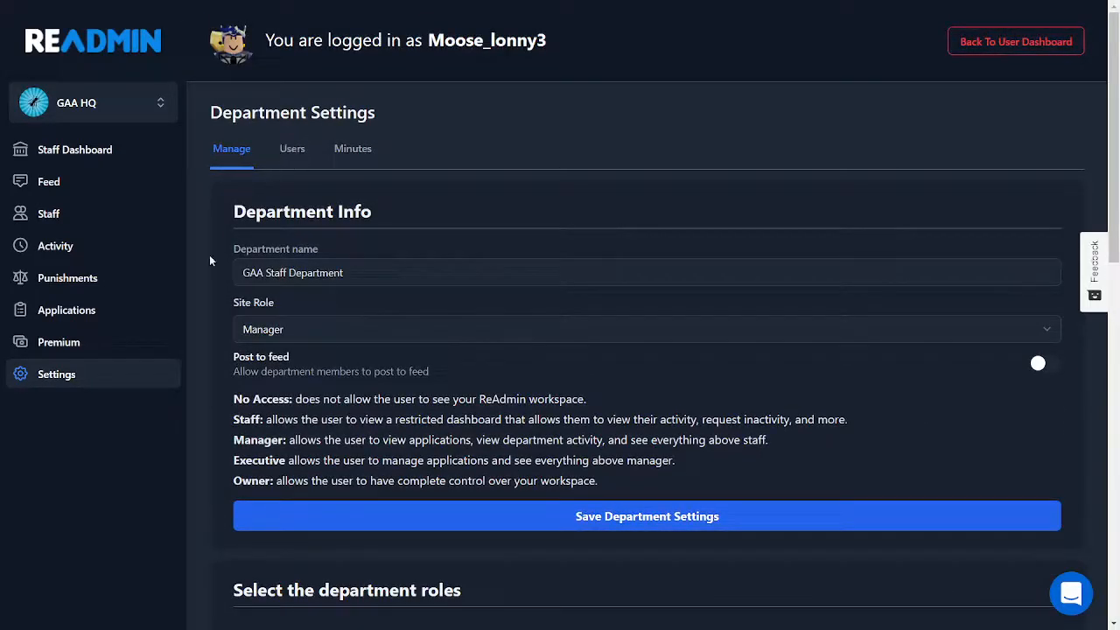
# Return to the departments list, then go back to the staff dashboard's workspace feed.
pyautogui.click(140, 378)
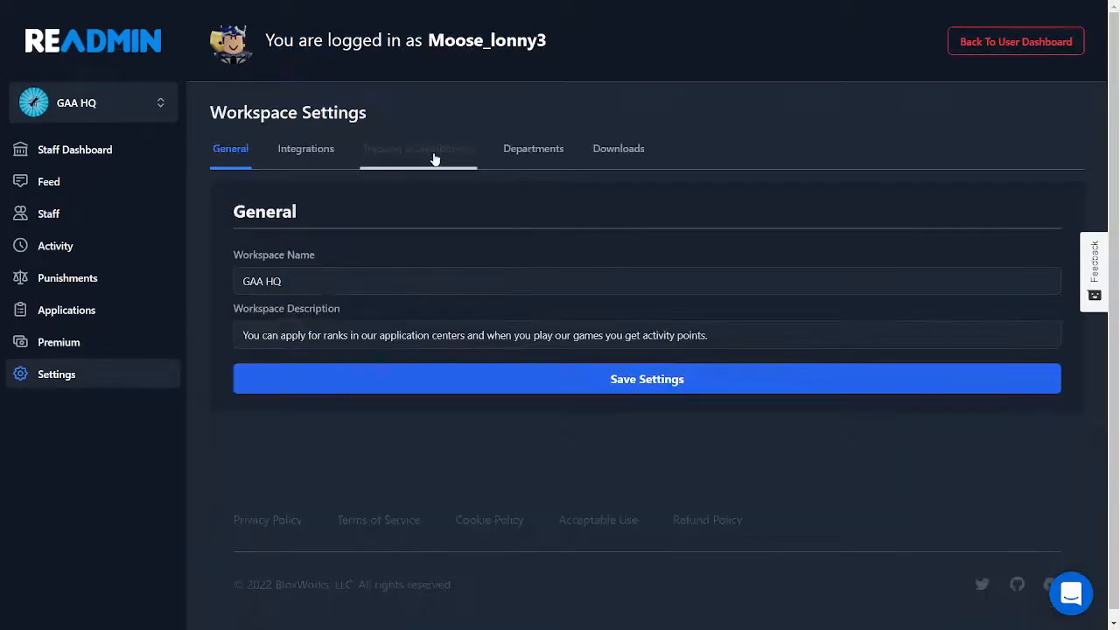
pyautogui.click(519, 154)
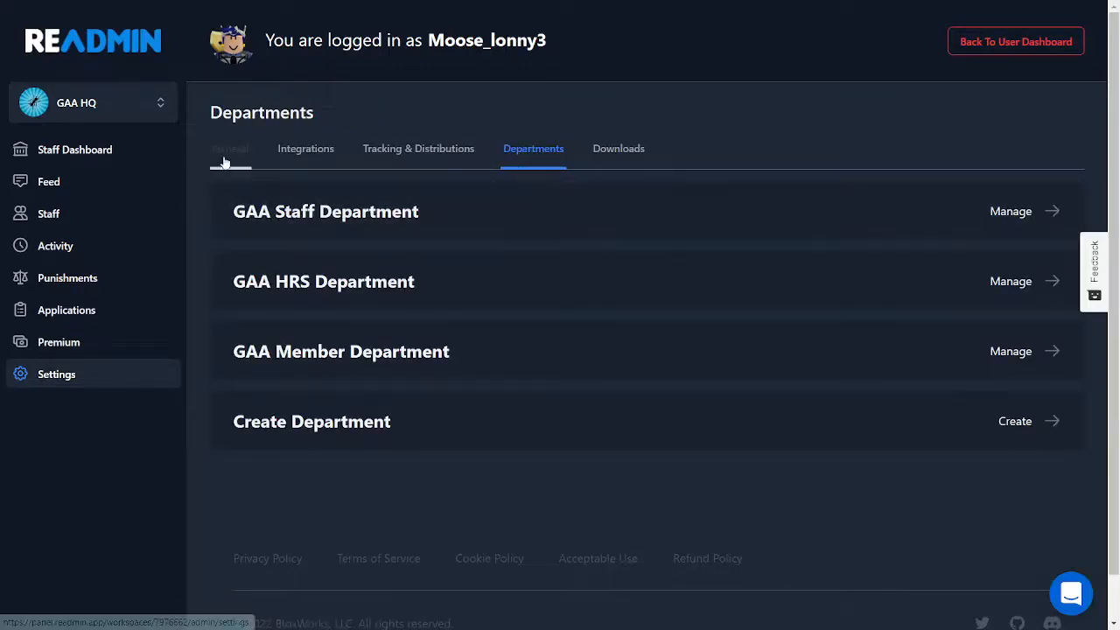
pyautogui.click(230, 154)
pyautogui.click(533, 148)
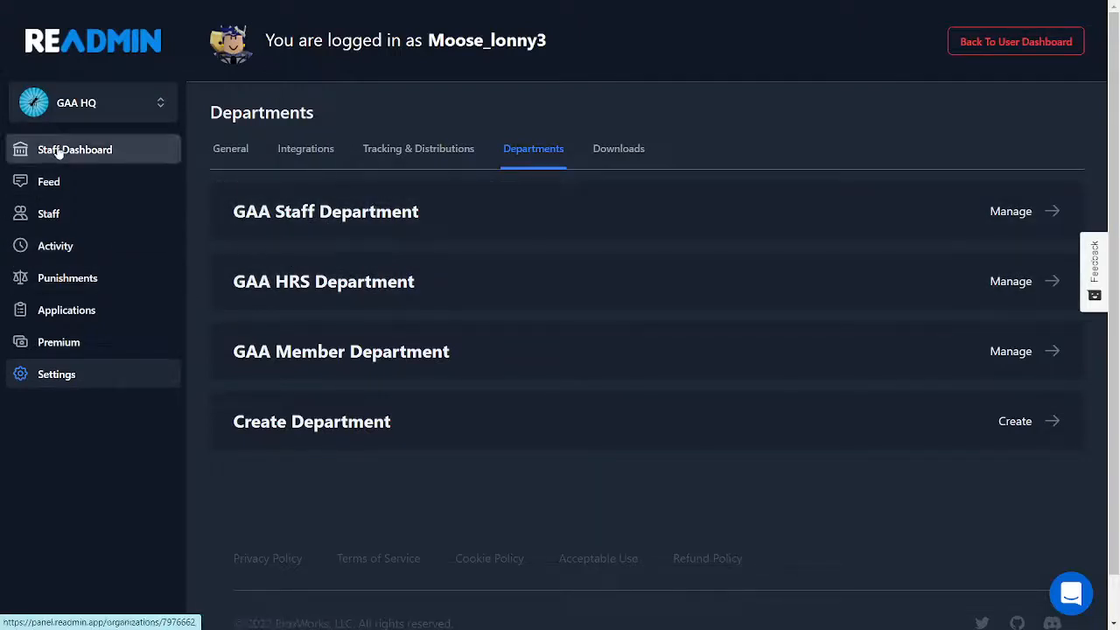
pyautogui.click(77, 180)
pyautogui.click(81, 153)
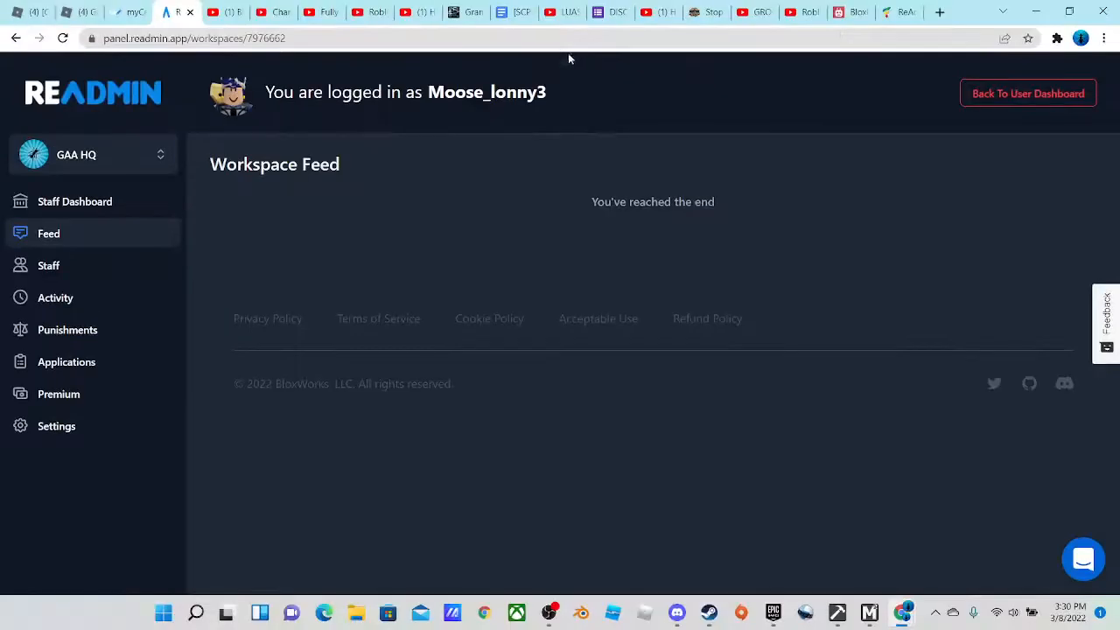
# Switch to the Roblox tab in full screen and navigate to the Groups page for Grand Army Of The Ants.
pyautogui.click(18, 12)
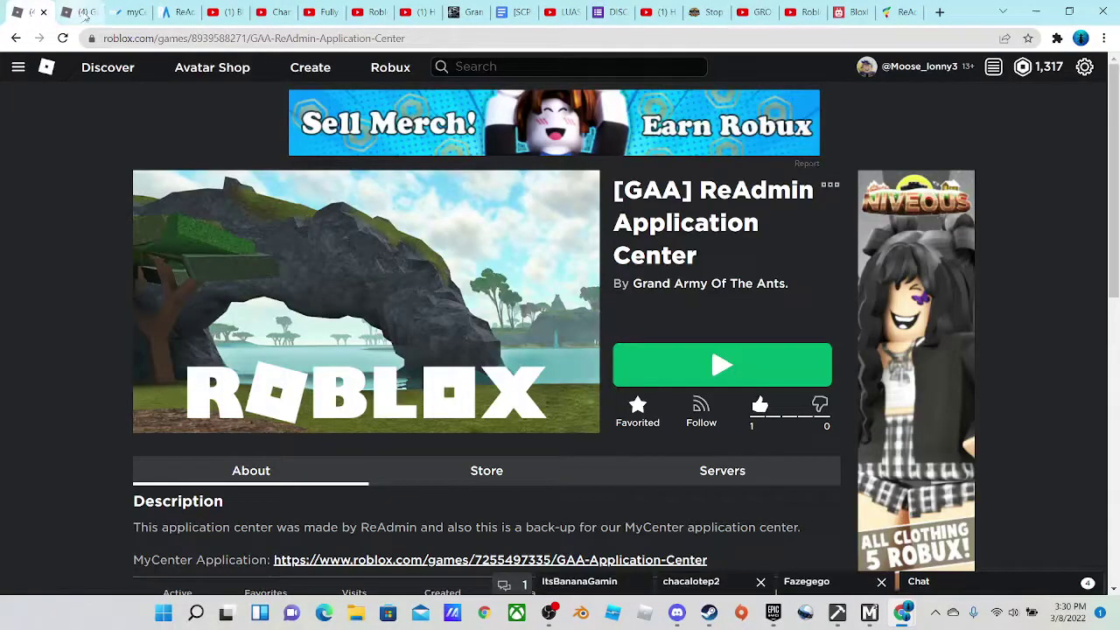
pyautogui.click(87, 12)
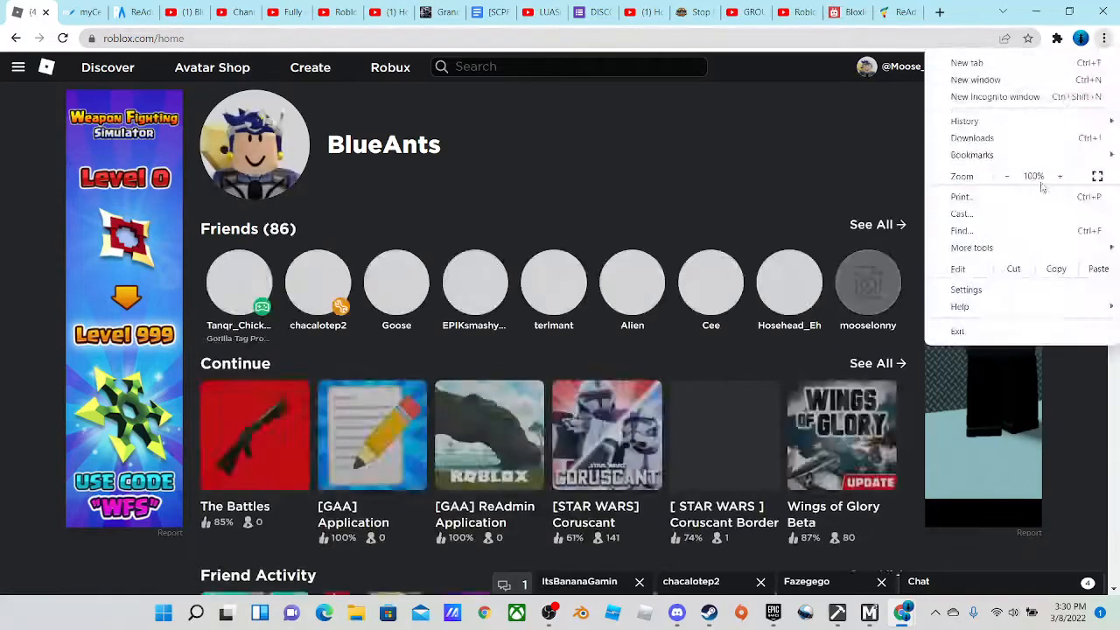
pyautogui.click(1097, 176)
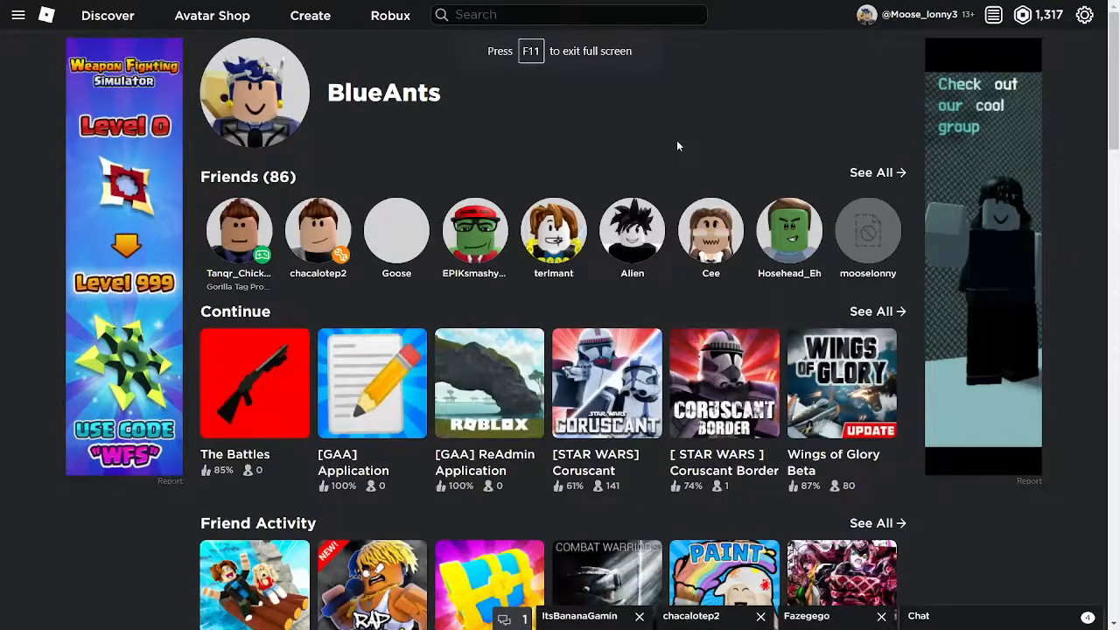
pyautogui.click(18, 15)
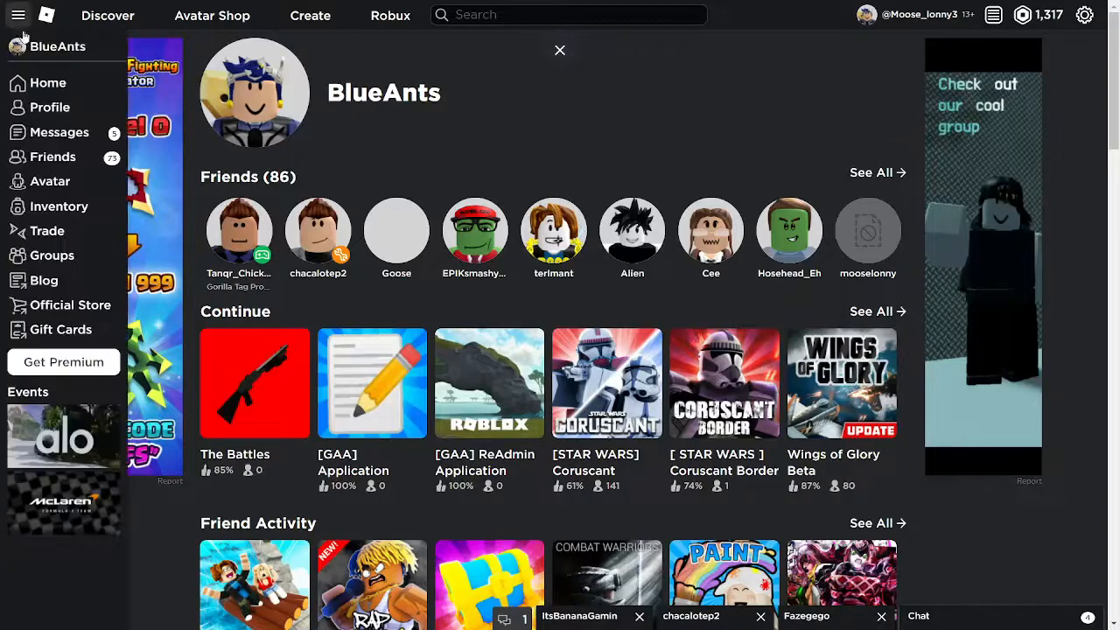
pyautogui.click(52, 256)
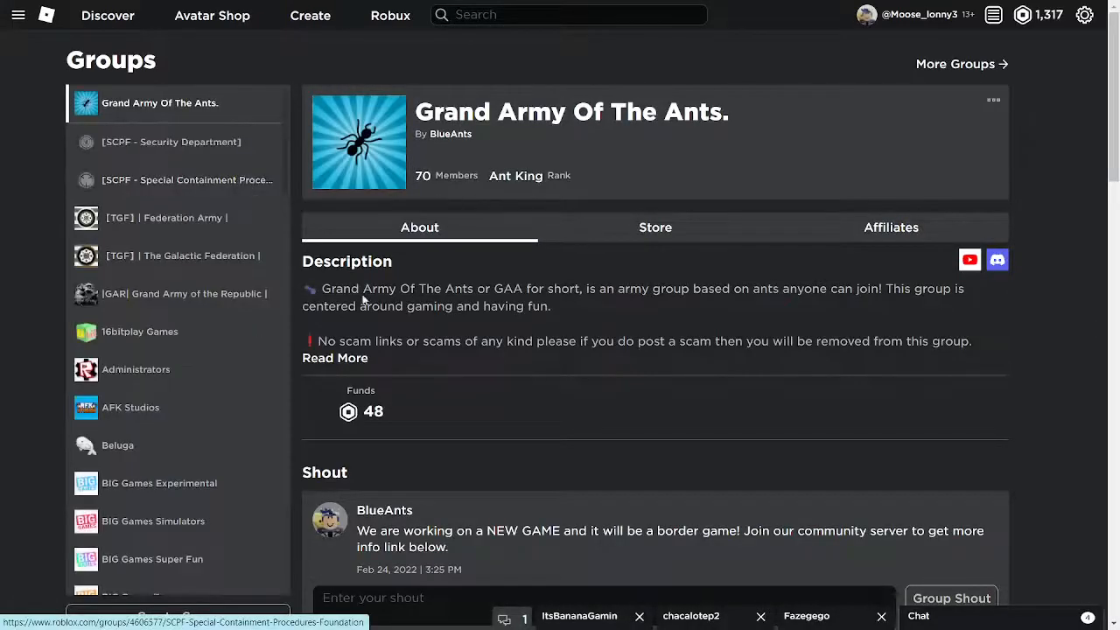
pyautogui.scroll(-6, 673, 262)
pyautogui.scroll(-2, 673, 262)
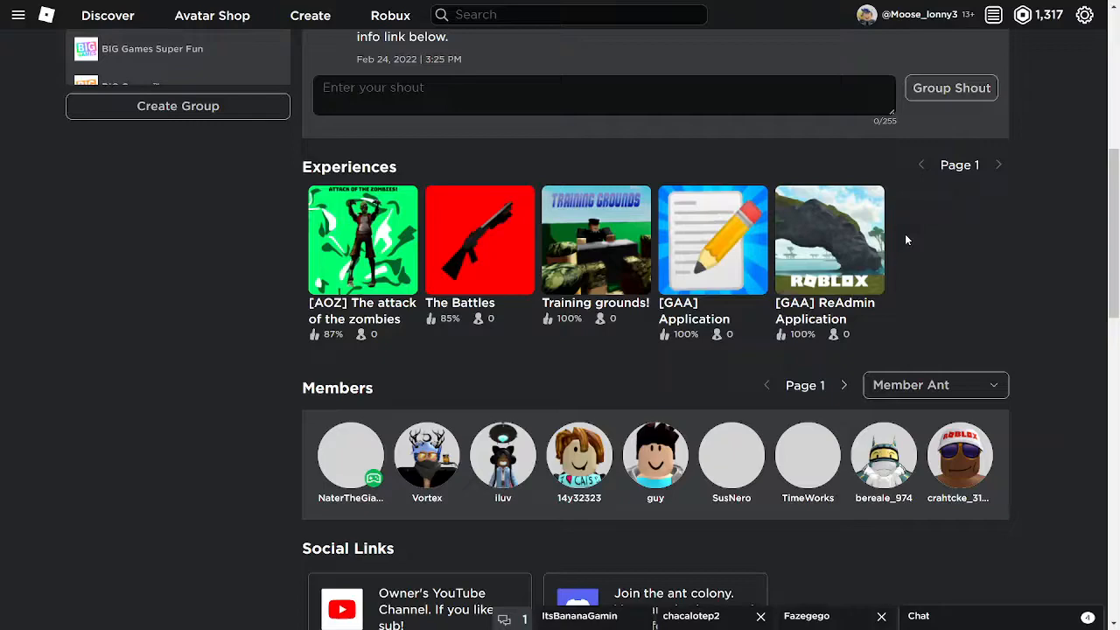
pyautogui.scroll(1, 781, 232)
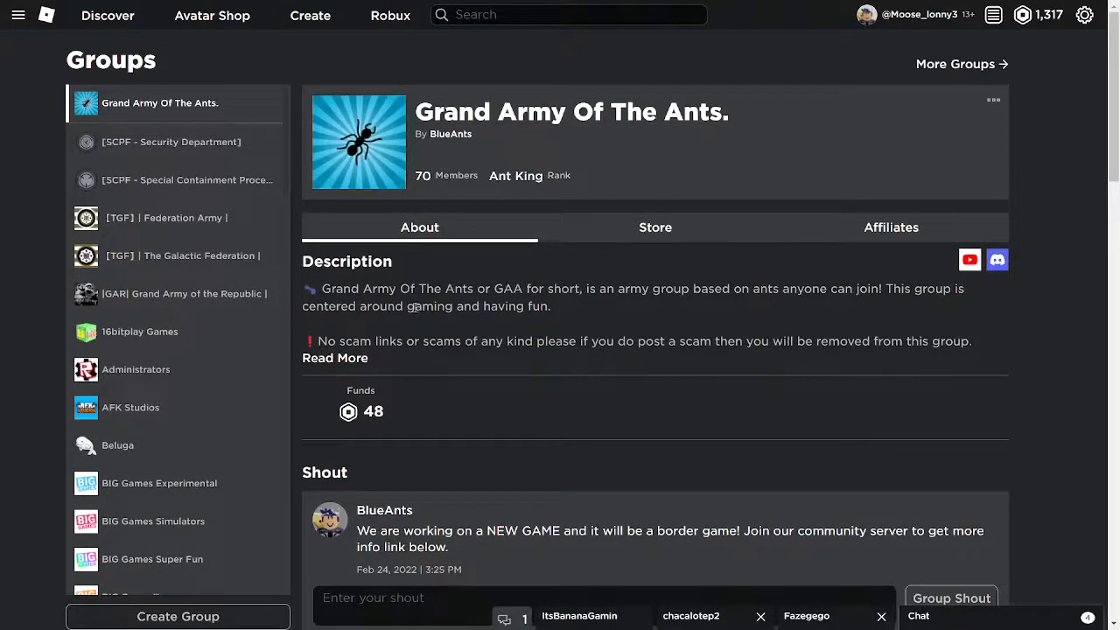
pyautogui.scroll(-5, 560, 324)
pyautogui.scroll(-3, 643, 281)
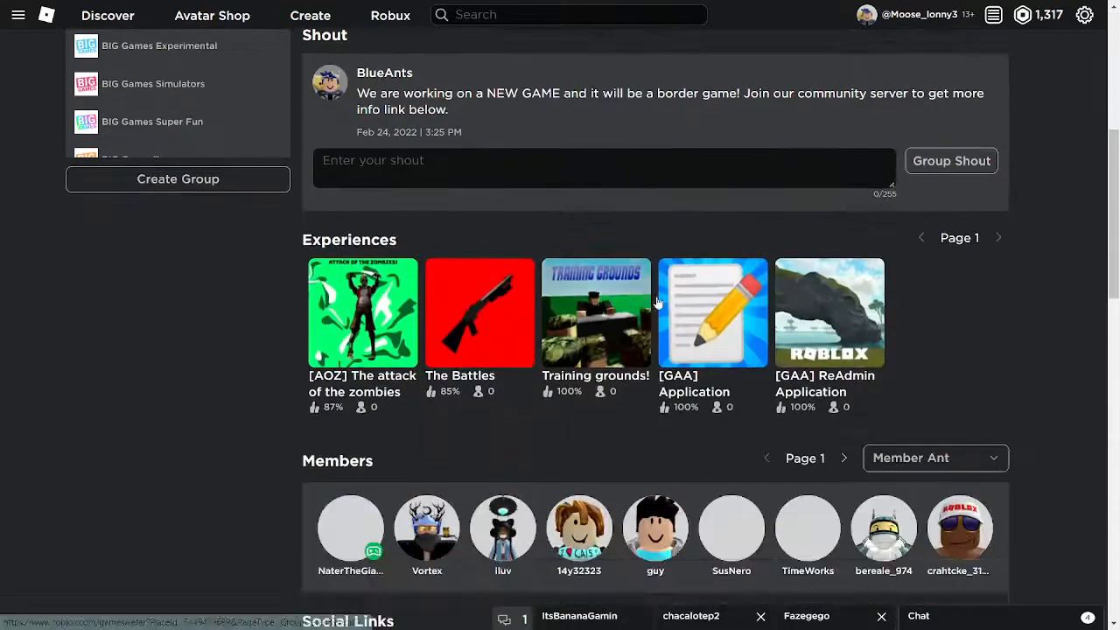
pyautogui.scroll(-3, 662, 305)
pyautogui.scroll(5, 726, 166)
pyautogui.scroll(5, 744, 200)
pyautogui.scroll(1, 744, 200)
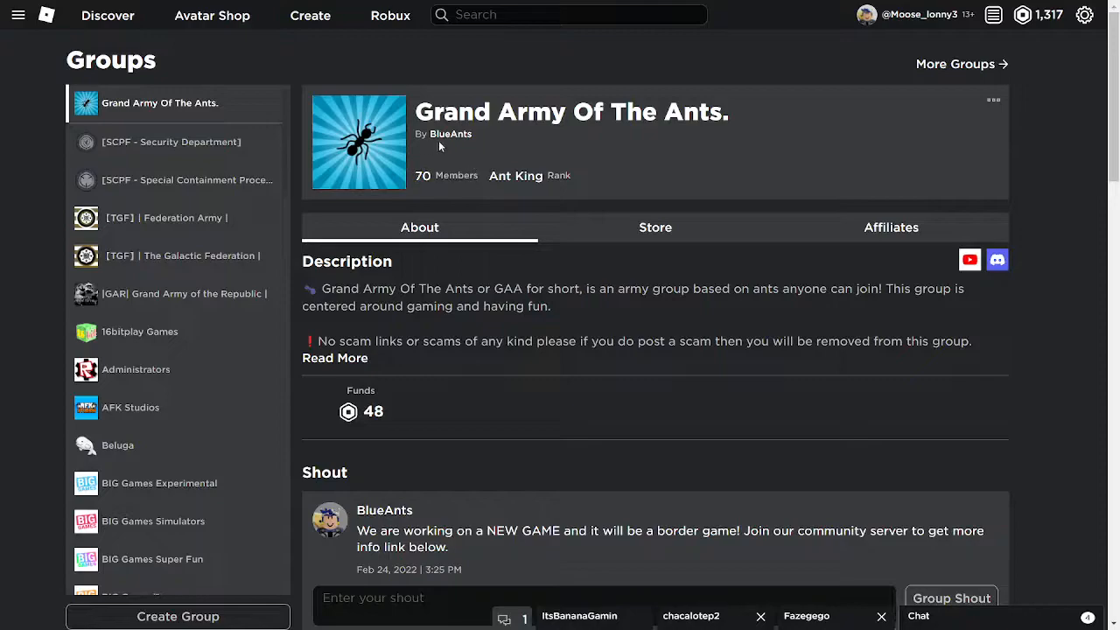
pyautogui.scroll(-5, 473, 230)
pyautogui.scroll(-5, 483, 228)
pyautogui.scroll(-3, 612, 228)
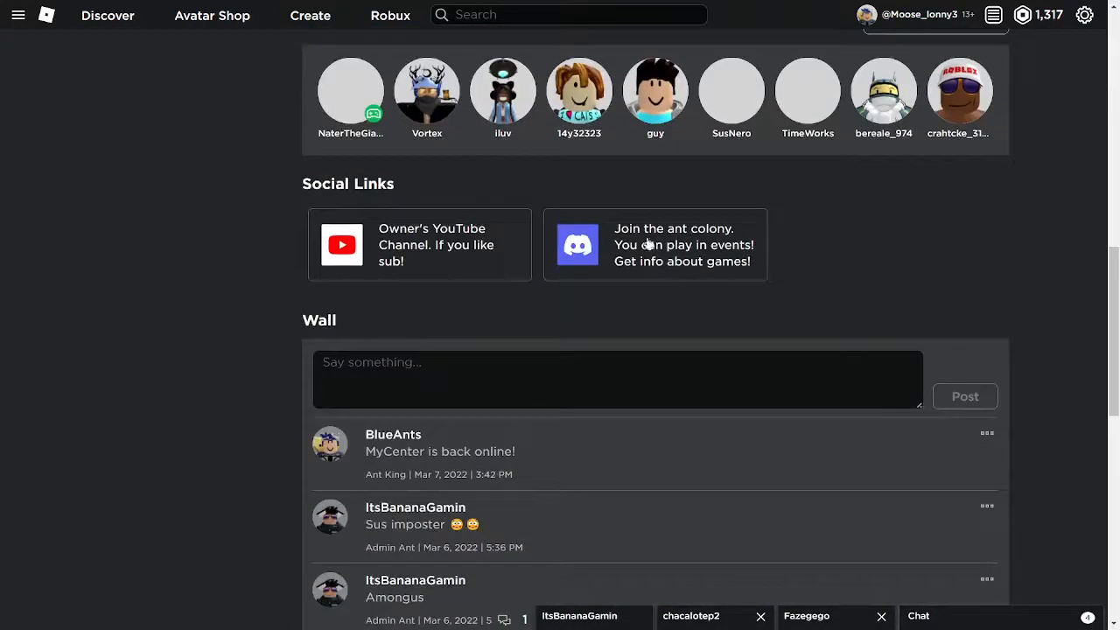
pyautogui.scroll(5, 677, 328)
pyautogui.scroll(5, 681, 317)
pyautogui.scroll(3, 681, 316)
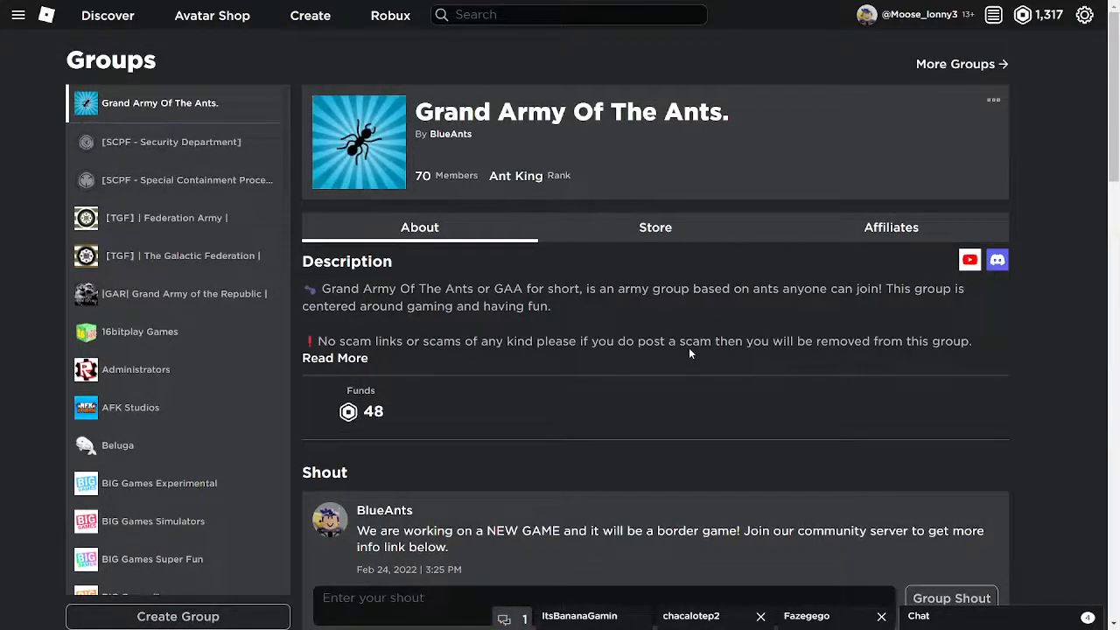